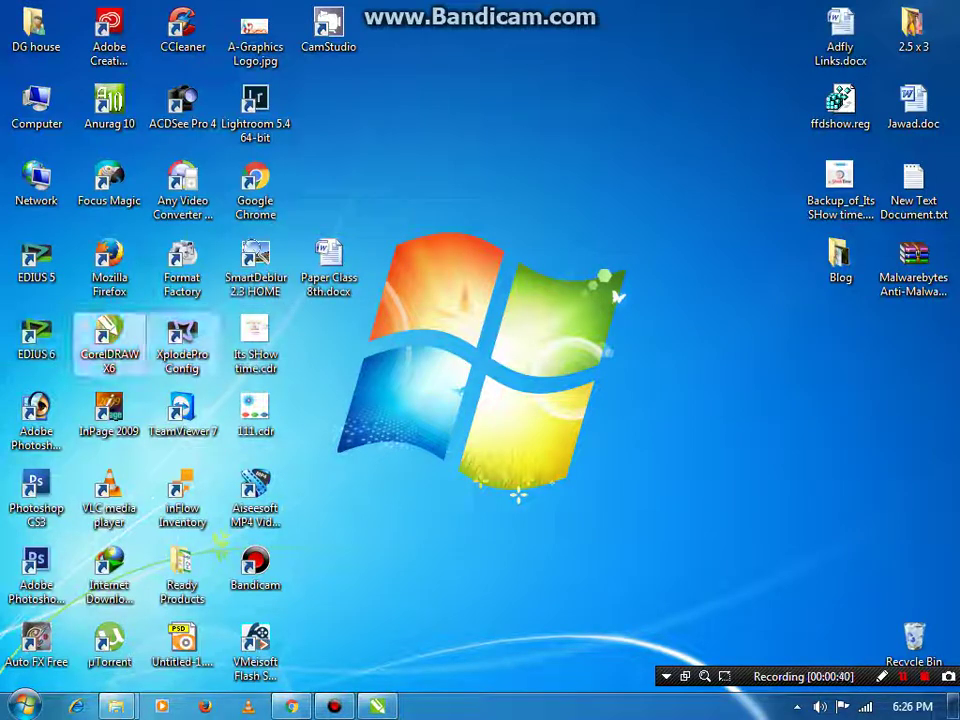
Launch CorelDRAW X6 and start a new blank document, keeping Untitled-1 as its name
{"action": "left_click", "coordinate": [109, 343]}
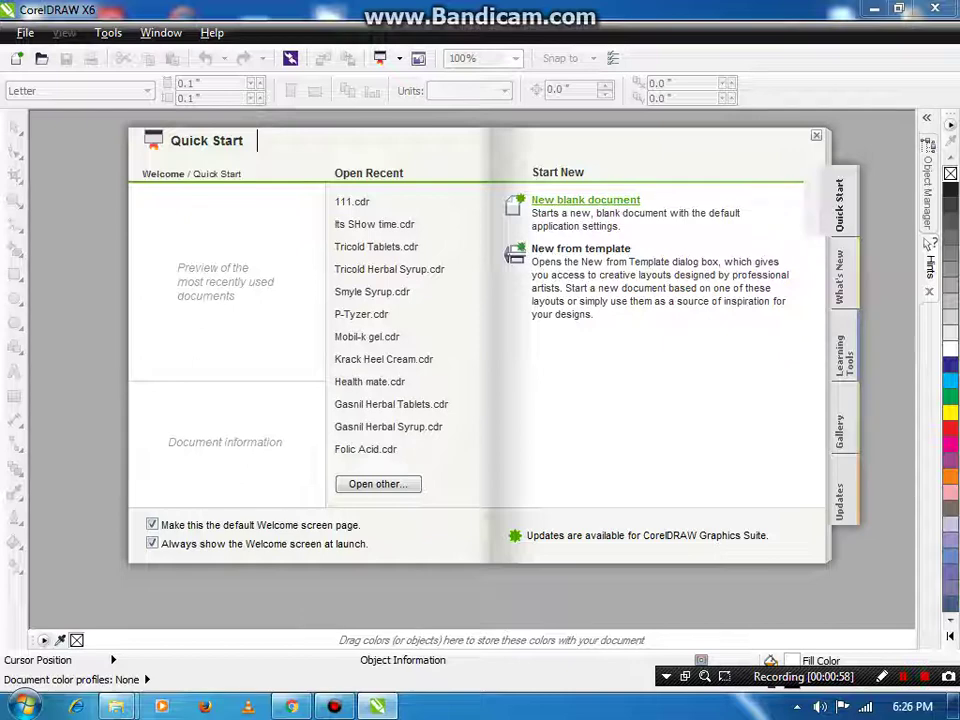
{"action": "left_click", "coordinate": [585, 200]}
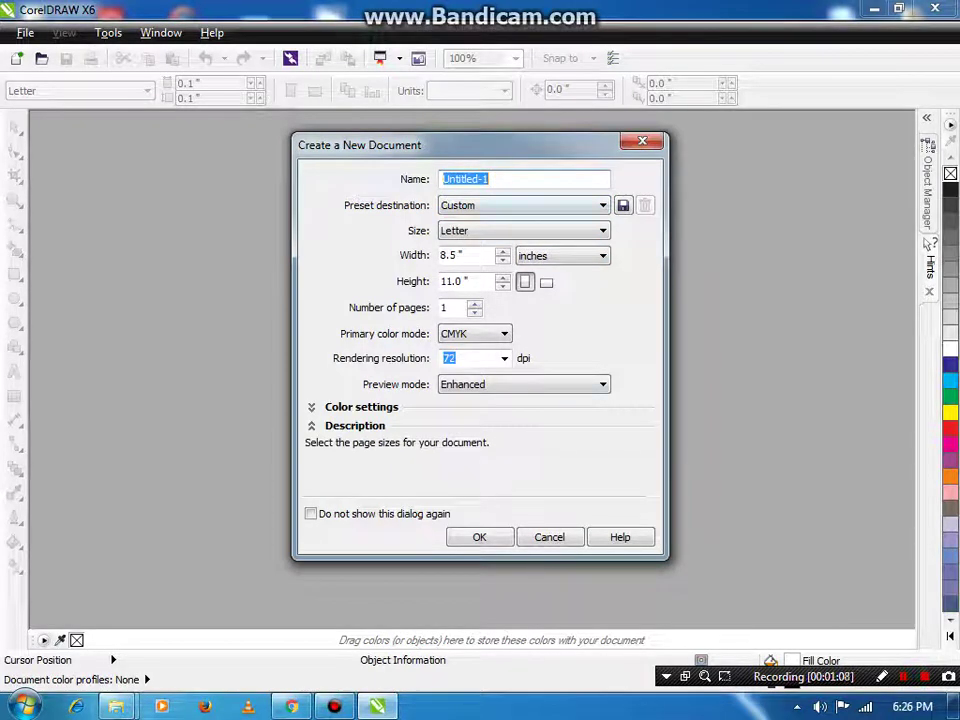
{"action": "left_click", "coordinate": [504, 180]}
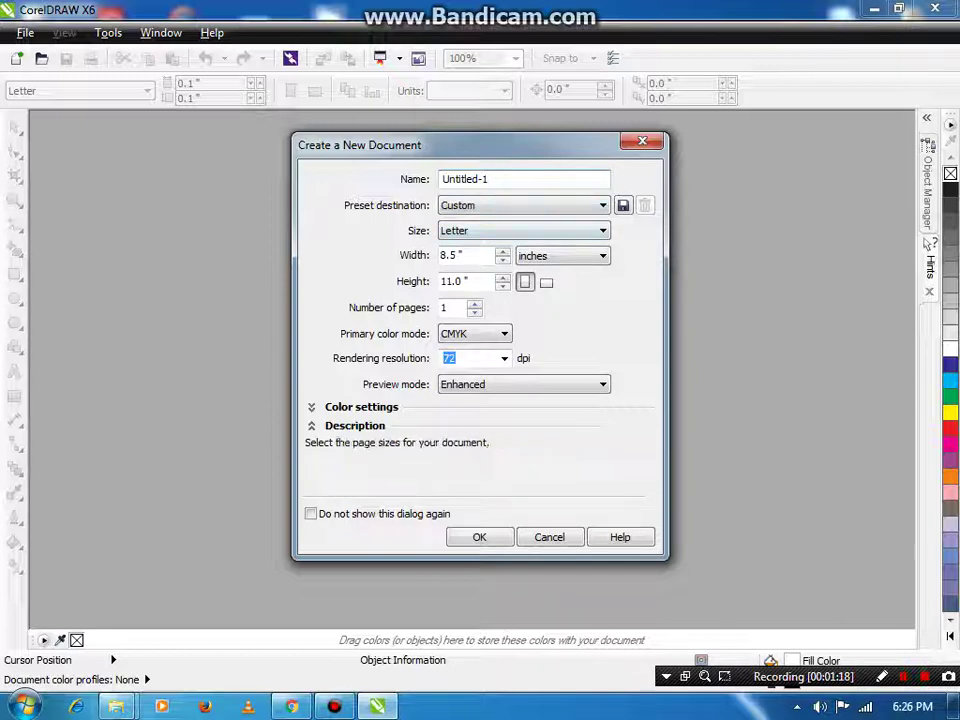
{"action": "left_click_drag", "start_coordinate": [492, 180], "coordinate": [442, 180]}
{"action": "left_click", "coordinate": [490, 180]}
{"action": "left_click", "coordinate": [490, 180]}
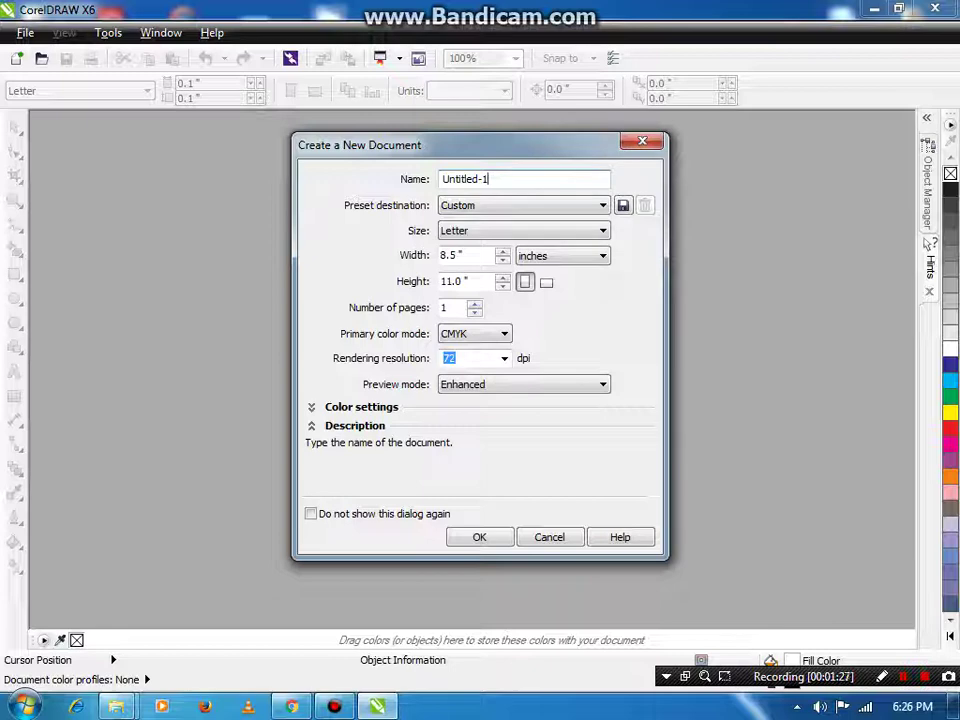
Examine the preset destinations and page sizes available for the new document
{"action": "left_click", "coordinate": [540, 205]}
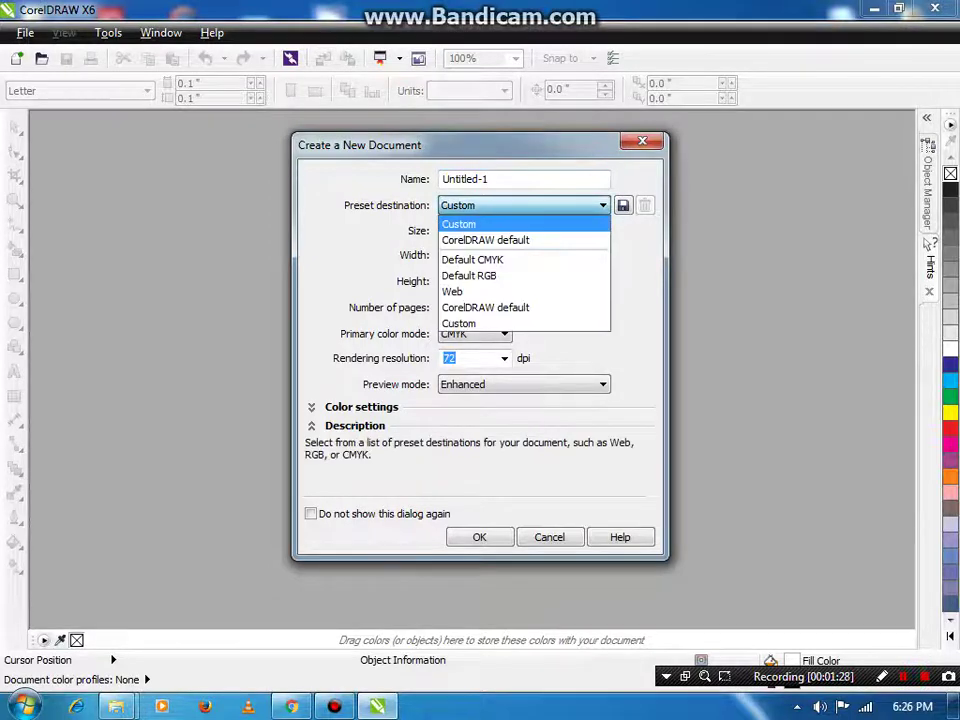
{"action": "key", "text": "Escape"}
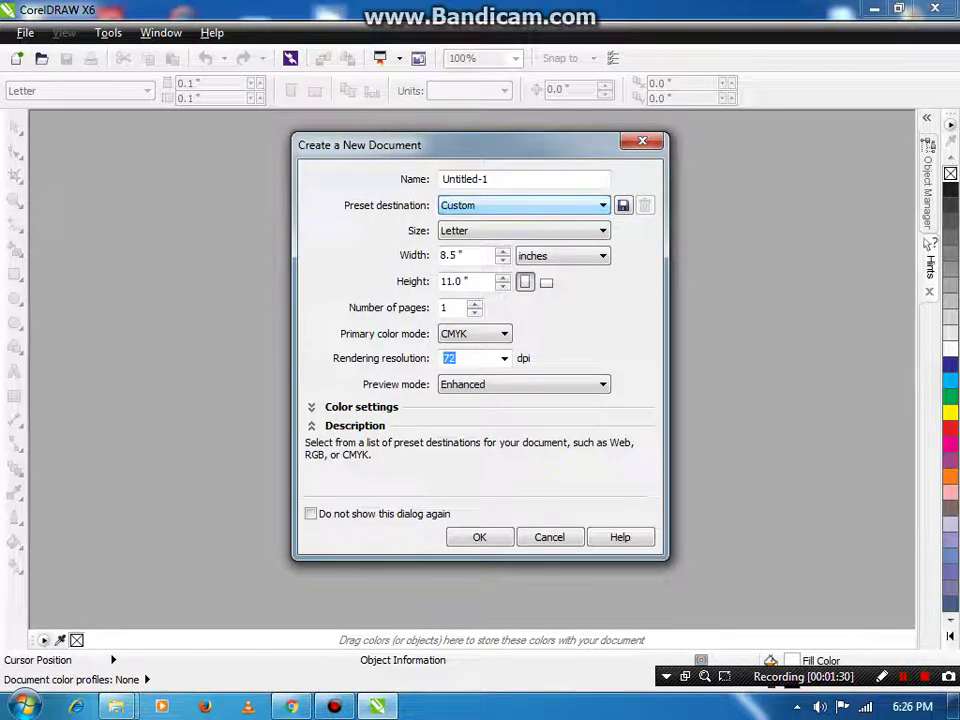
{"action": "key", "text": "Tab"}
{"action": "key", "text": "Tab"}
{"action": "key", "text": "Tab"}
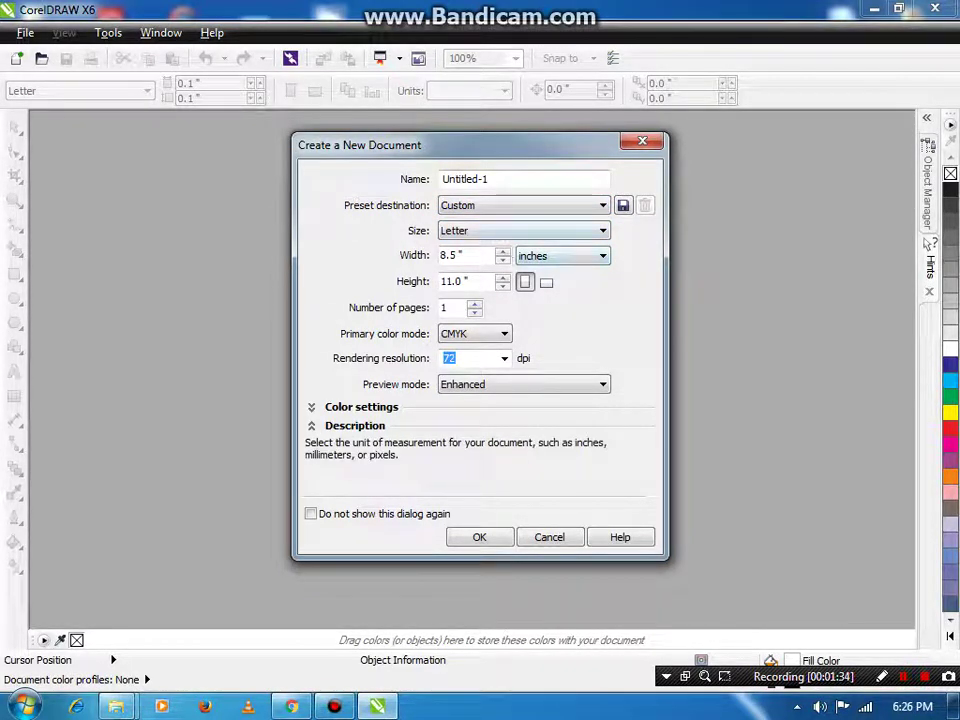
{"action": "key", "text": "shift+Tab"}
{"action": "key", "text": "alt+Down"}
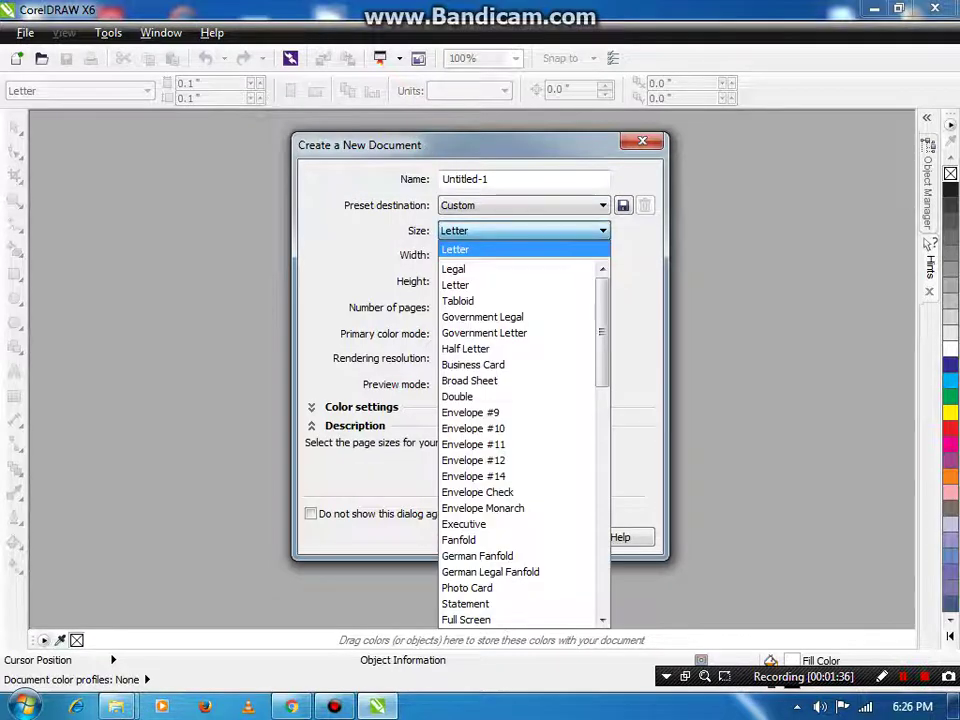
{"action": "key", "text": "Escape"}
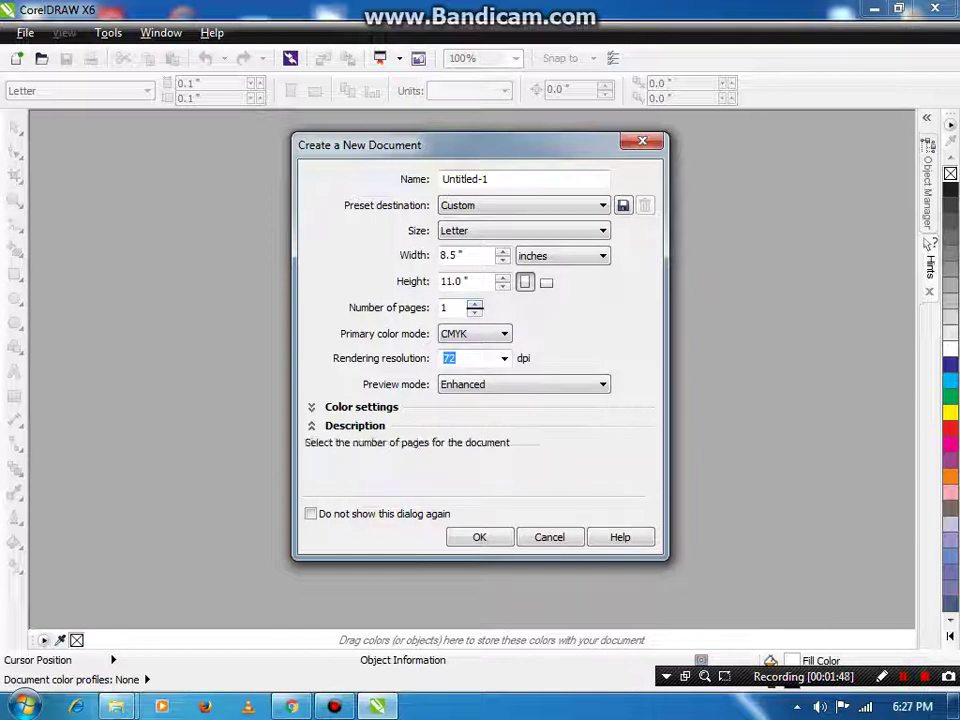
Examine the primary color mode and preview mode options for the new document
{"action": "left_click", "coordinate": [478, 334]}
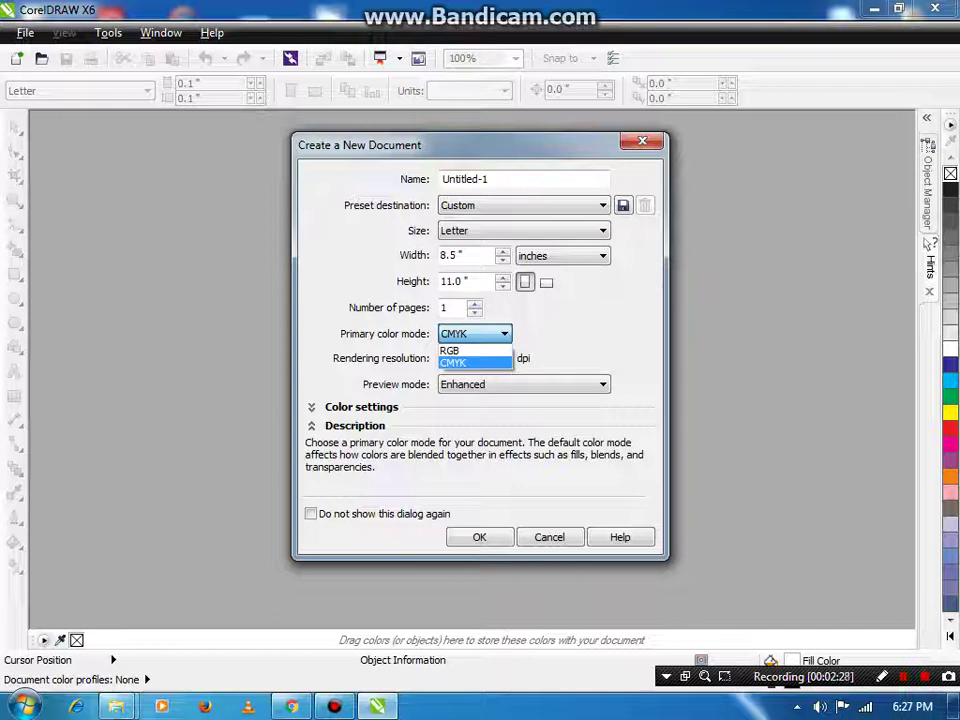
{"action": "key", "text": "Tab"}
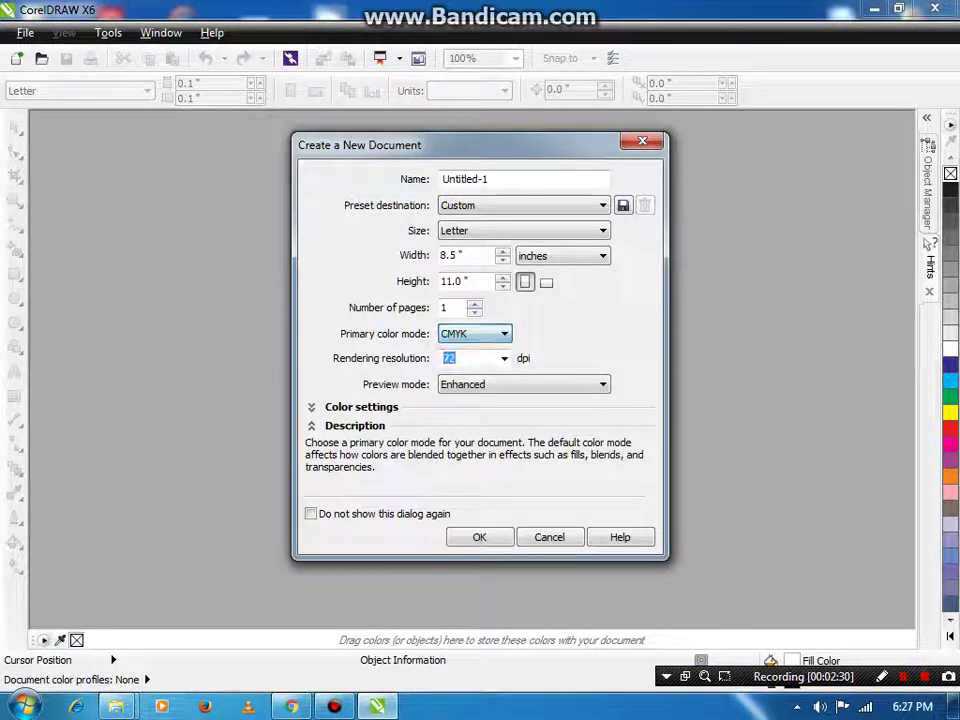
{"action": "key", "text": "Tab"}
{"action": "key", "text": "alt+Down"}
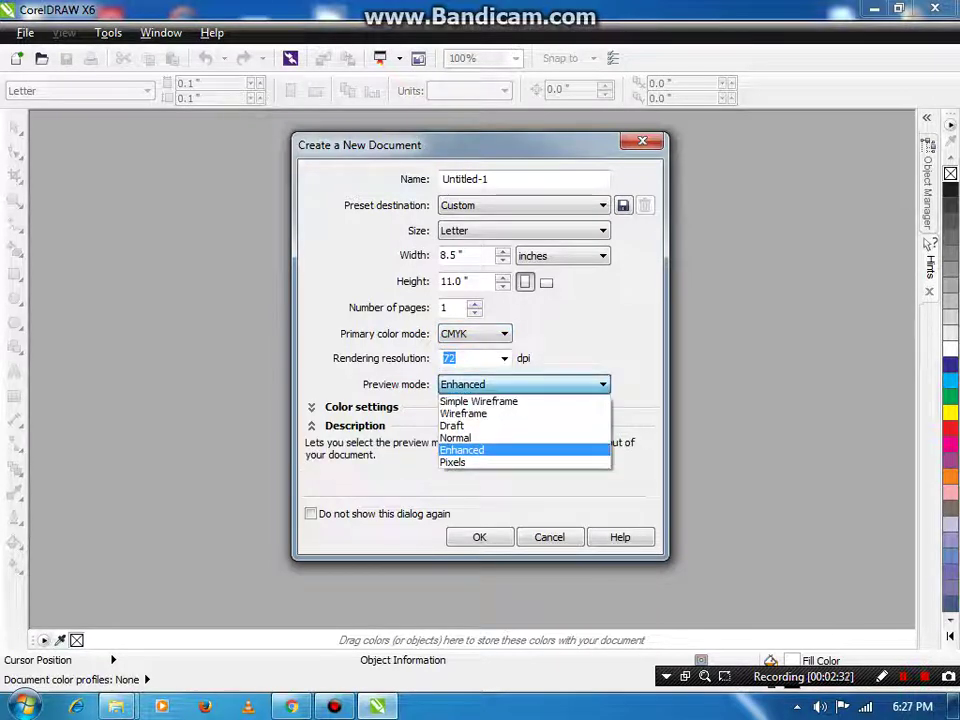
{"action": "left_click", "coordinate": [524, 384]}
{"action": "left_click", "coordinate": [524, 384]}
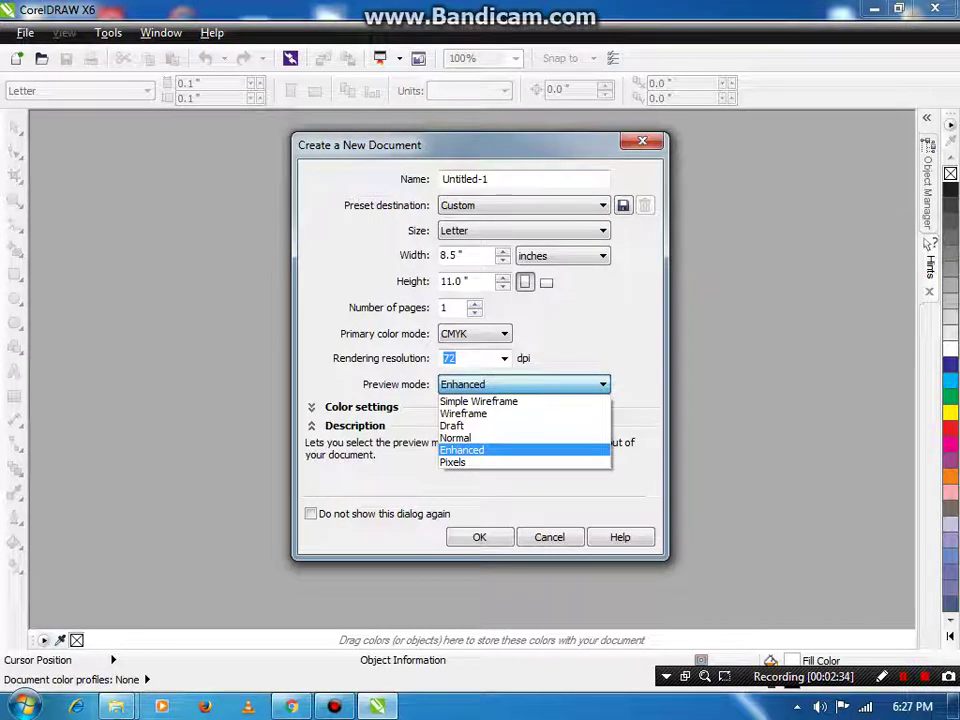
{"action": "key", "text": "alt+Up"}
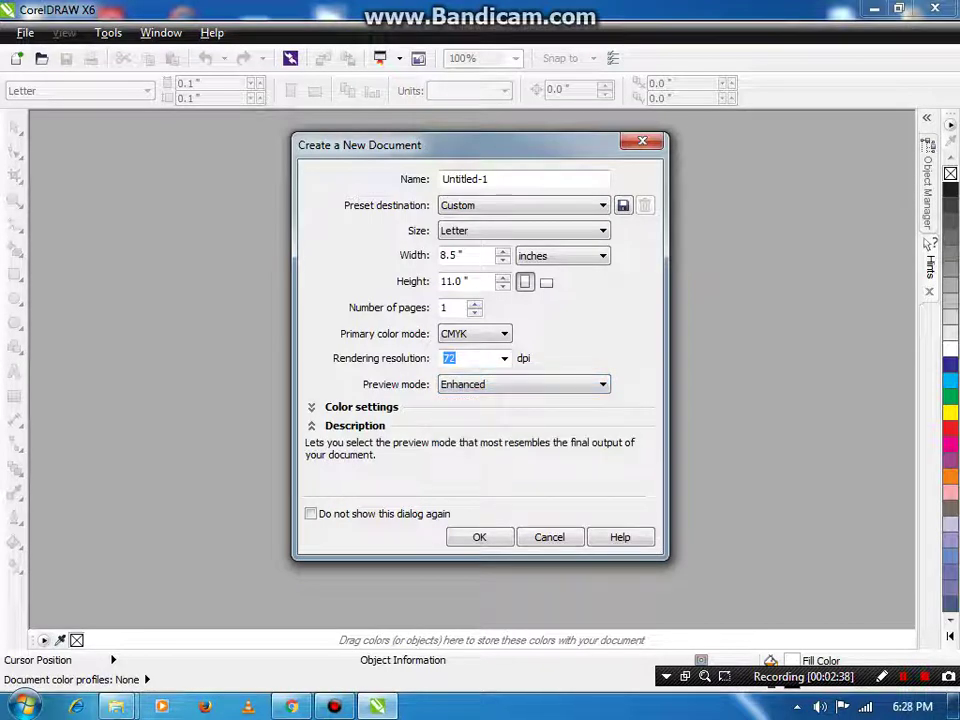
Create the portrait Letter document in CMYK with a rendering resolution of 72 dpi
{"action": "left_click", "coordinate": [468, 358]}
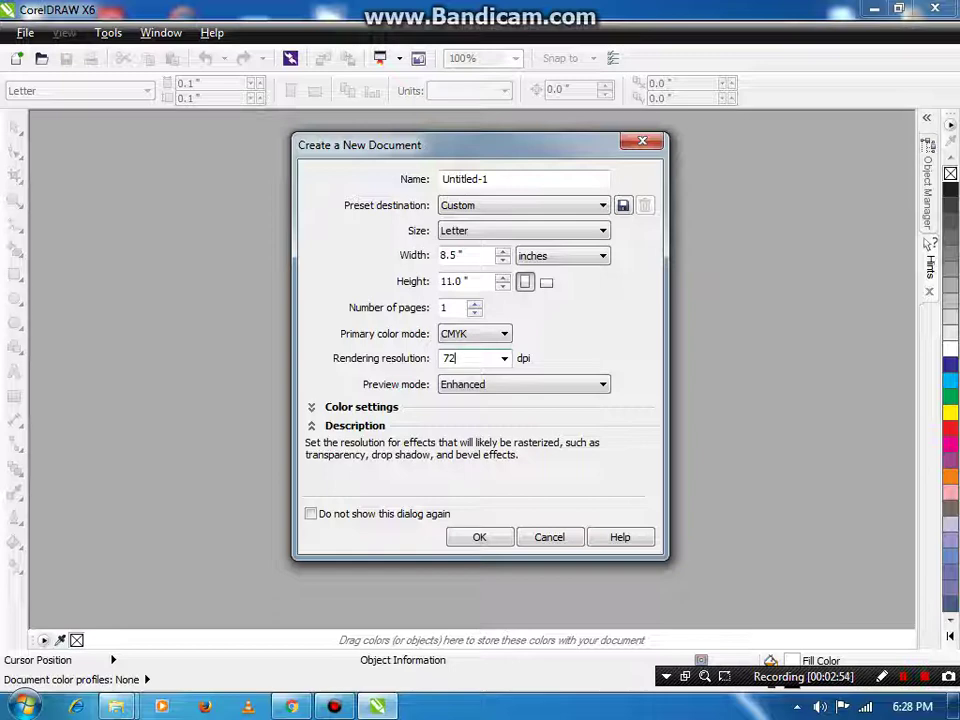
{"action": "key", "text": "Tab"}
{"action": "key", "text": "shift+Tab"}
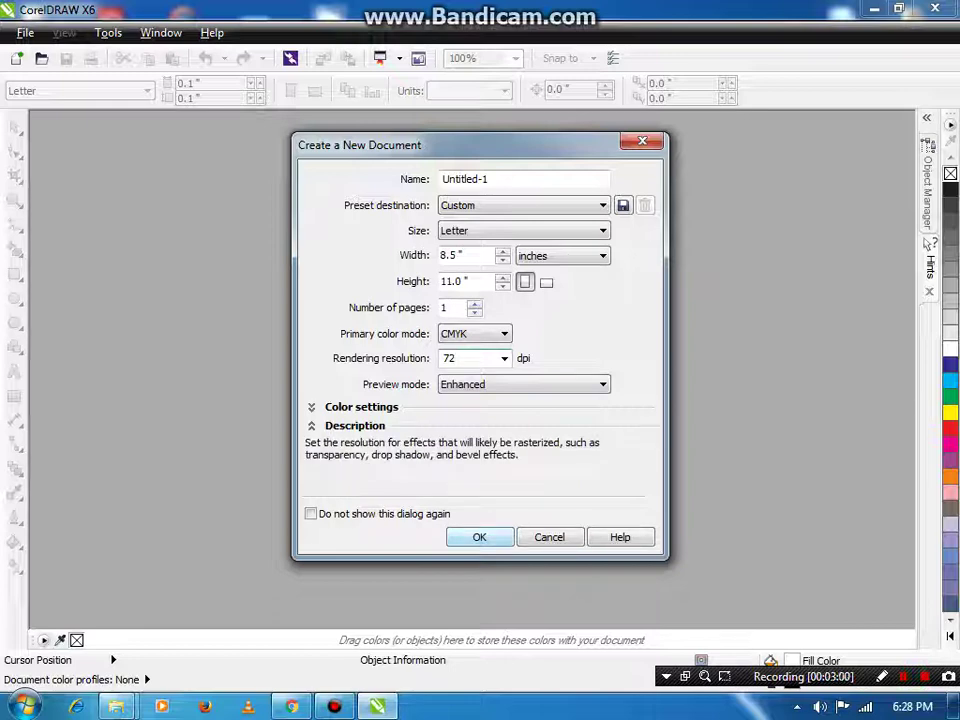
{"action": "key", "text": "Return"}
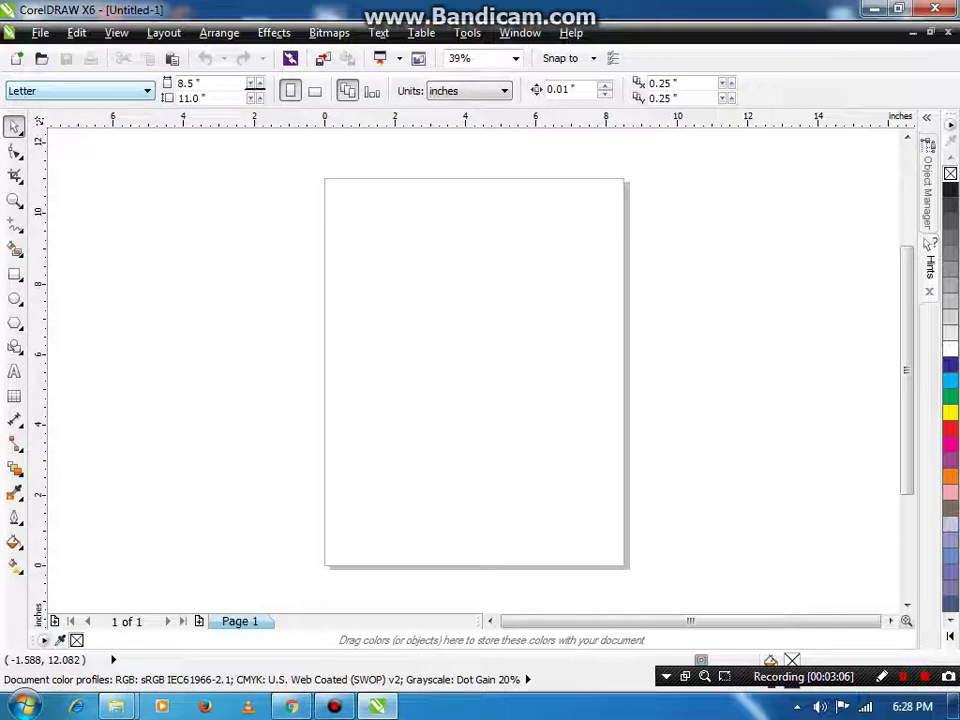
{"action": "left_click", "coordinate": [77, 91]}
{"action": "left_click", "coordinate": [77, 91]}
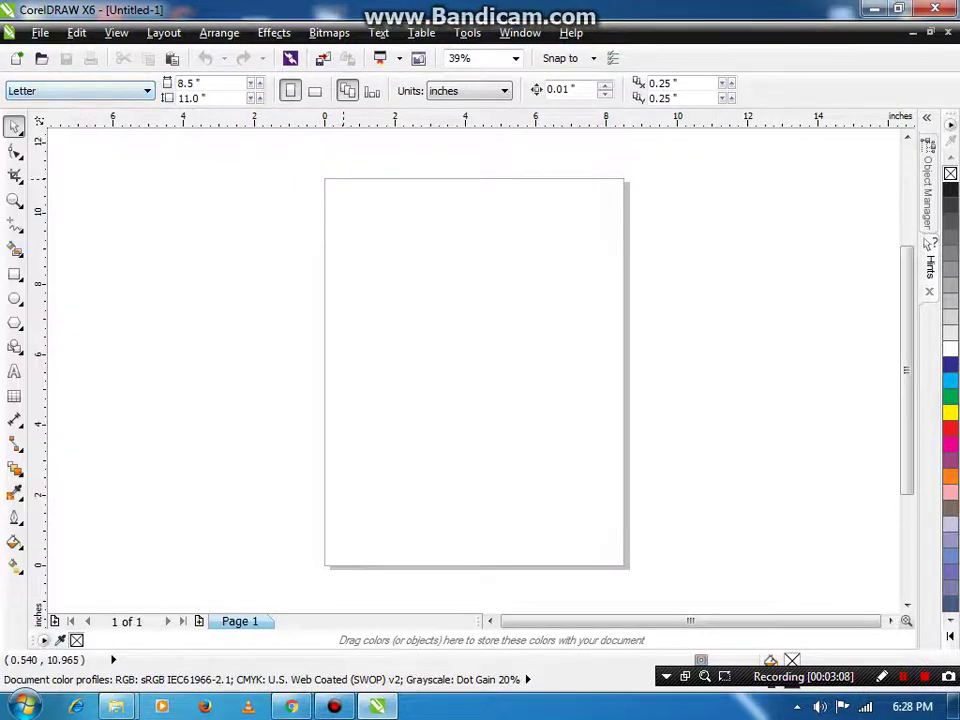
{"action": "left_click_drag", "start_coordinate": [300, 195], "coordinate": [502, 255]}
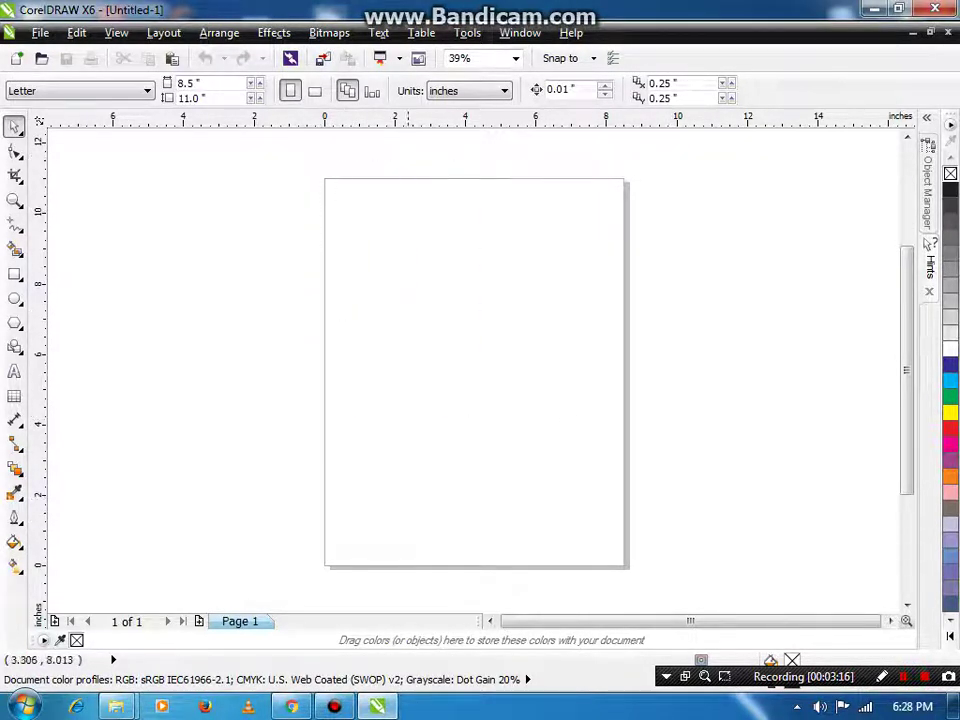
Review the file commands for creating, opening, saving, importing and exporting documents
{"action": "left_click", "coordinate": [40, 33]}
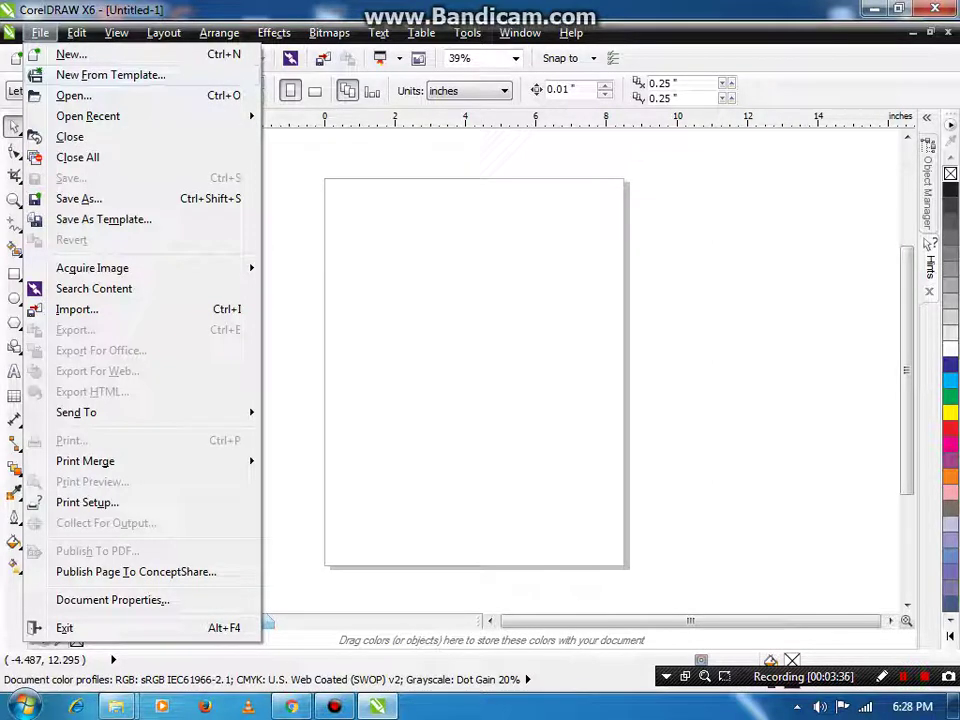
{"action": "mouse_move", "coordinate": [88, 116]}
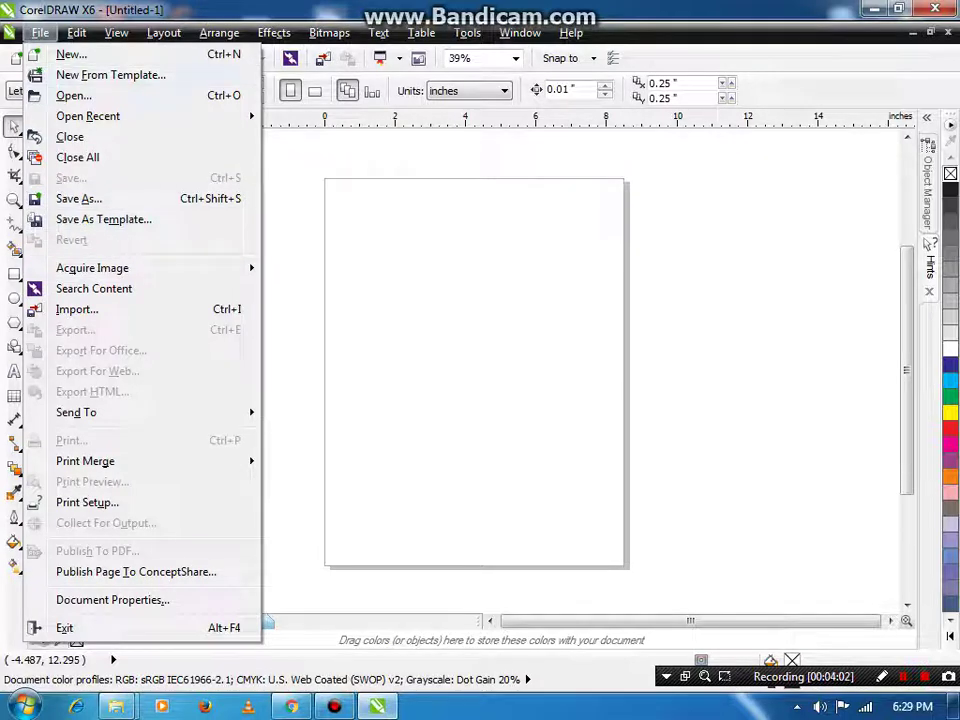
{"action": "left_click", "coordinate": [402, 197]}
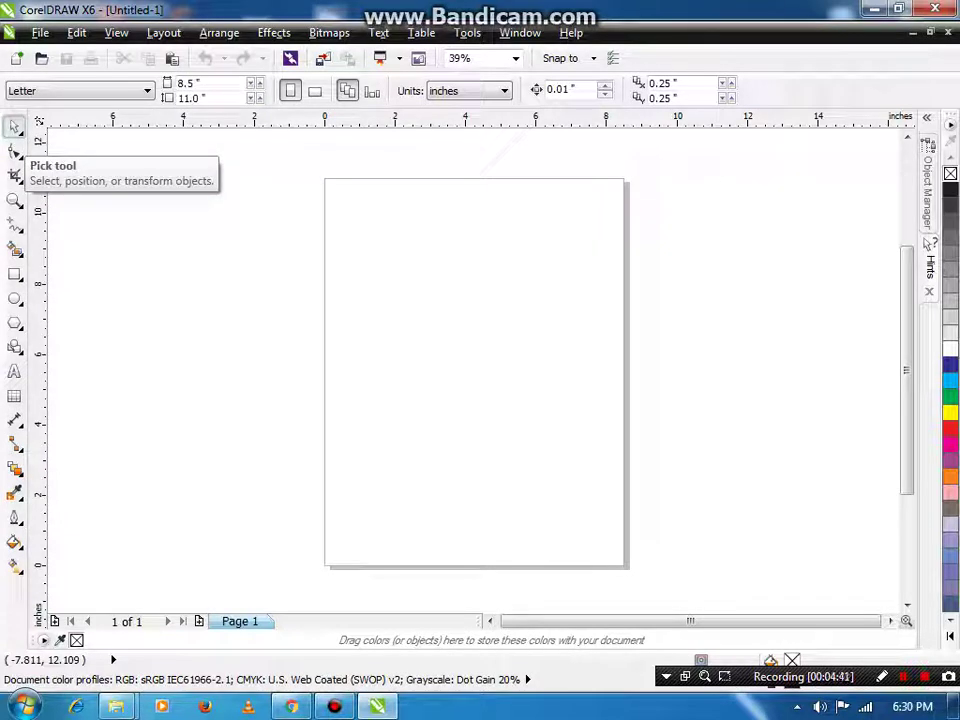
Review the Pick and Crop tool variants with the Pick tool active, and move the pop-up window out of the way
{"action": "left_click", "coordinate": [15, 127]}
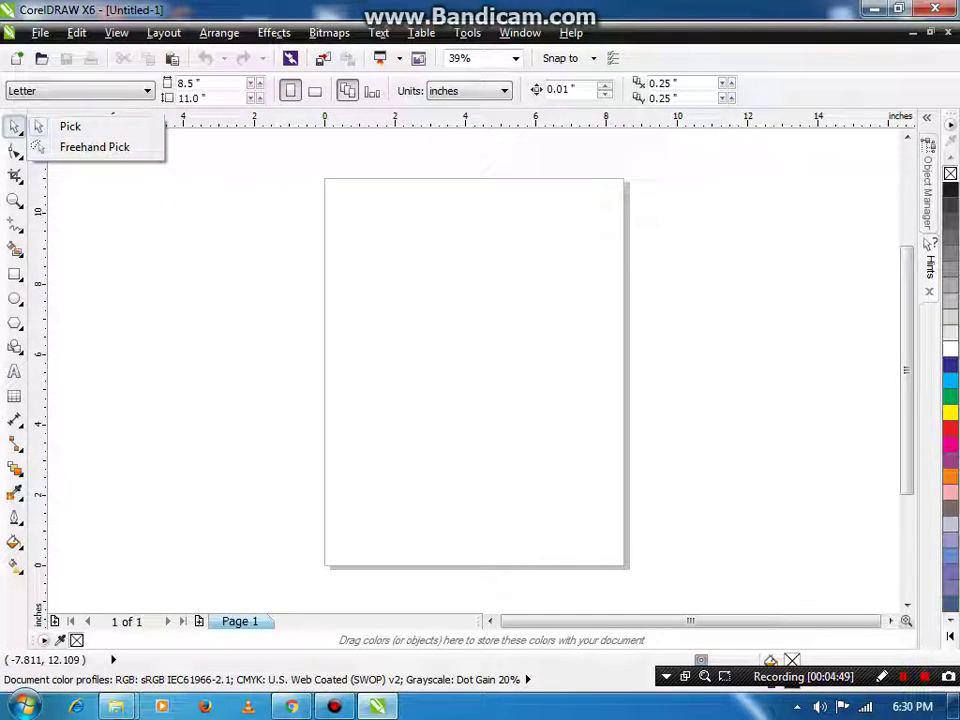
{"action": "left_click", "coordinate": [67, 127]}
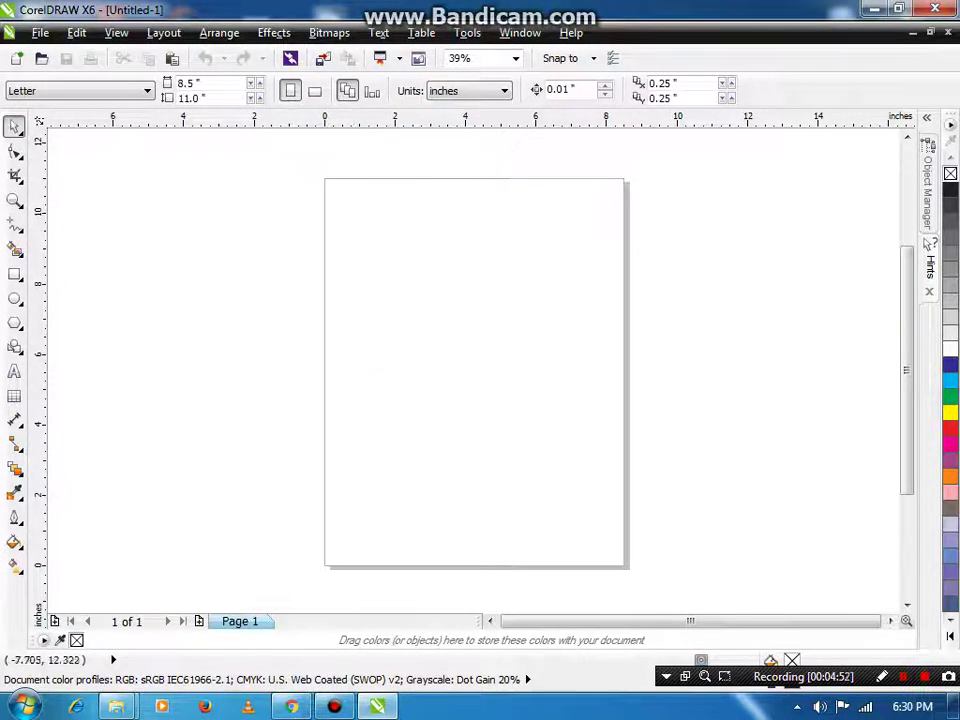
{"action": "left_click", "coordinate": [15, 151]}
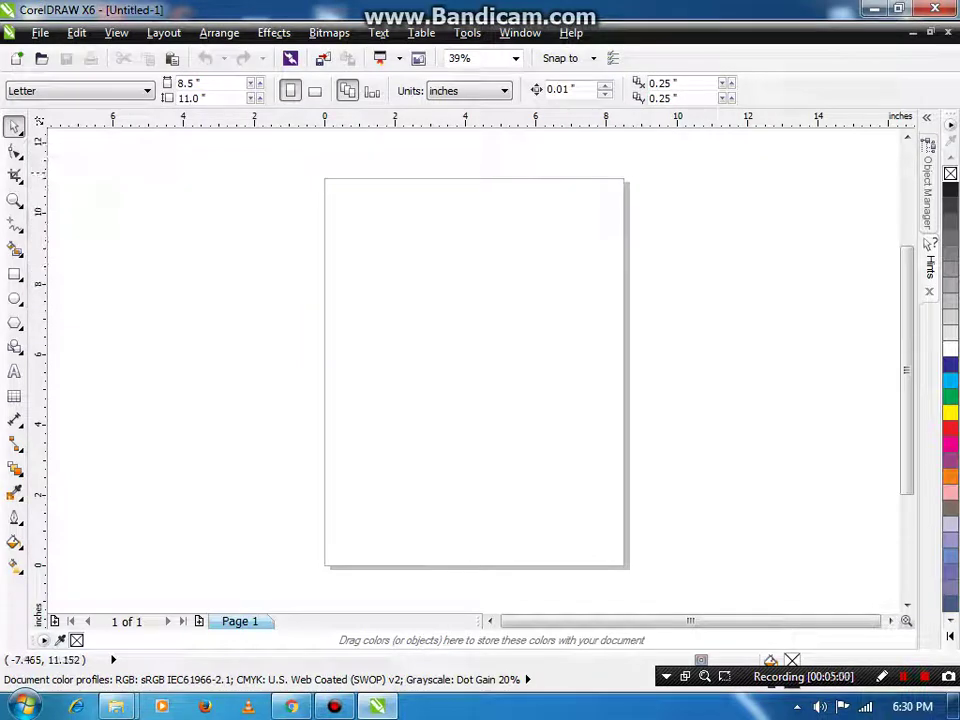
{"action": "left_click", "coordinate": [15, 175]}
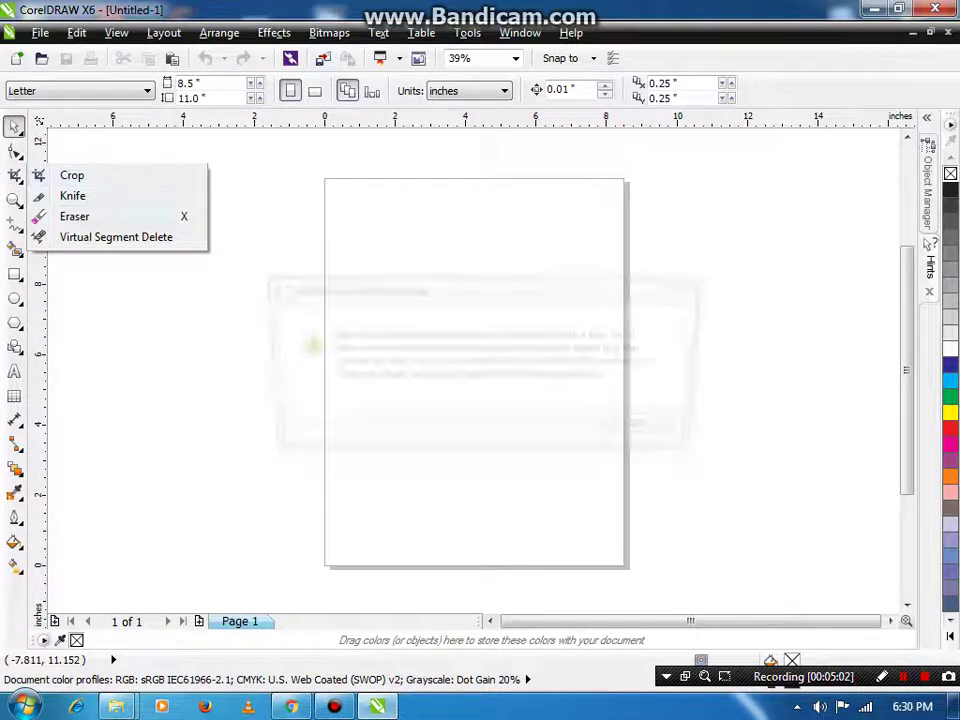
{"action": "left_click_drag", "start_coordinate": [610, 283], "coordinate": [830, 718]}
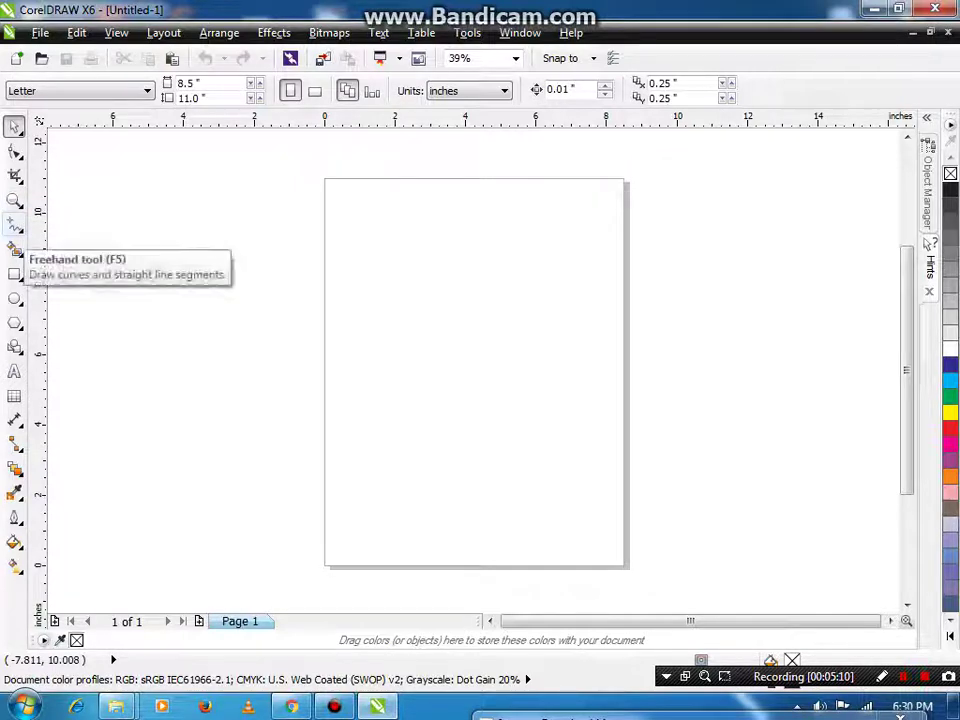
Review the variants of the Freehand curve tool and the Smart Fill tool
{"action": "left_click", "coordinate": [15, 224]}
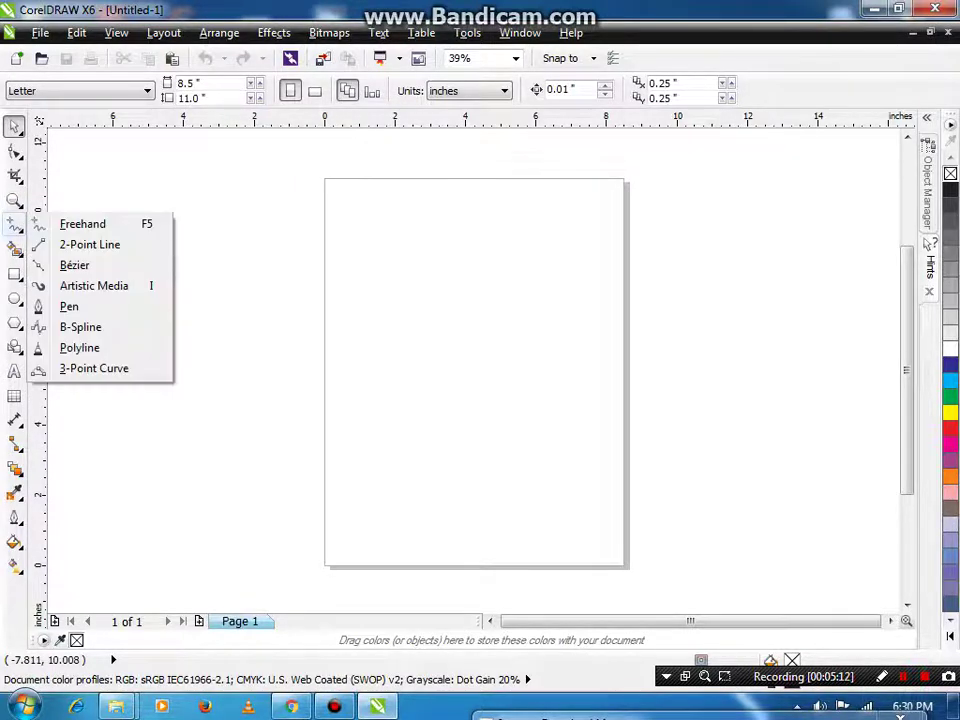
{"action": "left_click", "coordinate": [15, 224]}
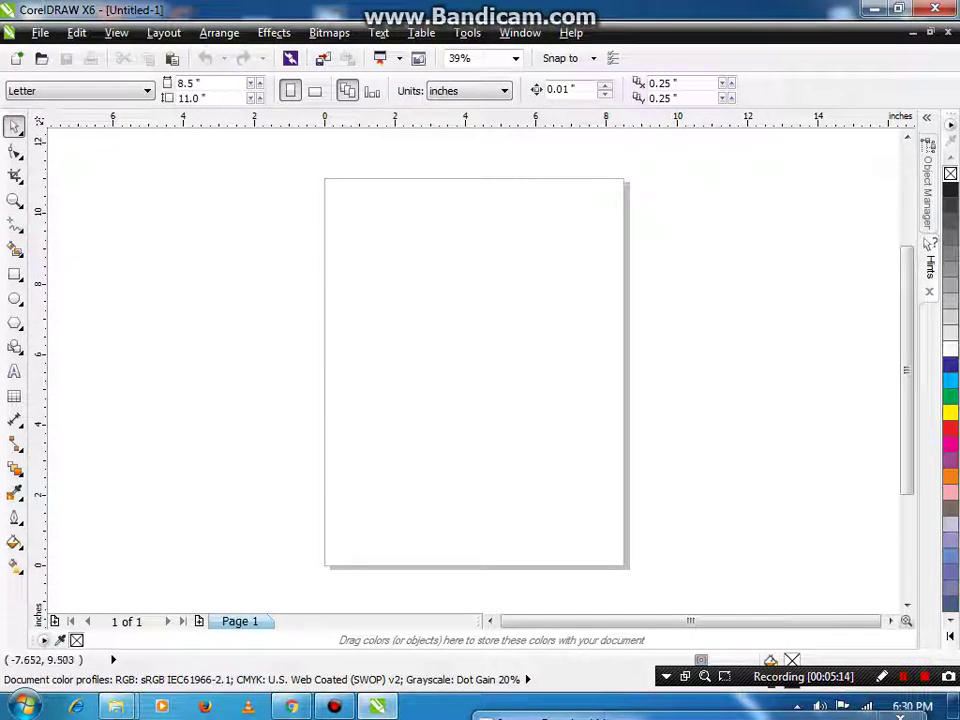
{"action": "left_click", "coordinate": [15, 224]}
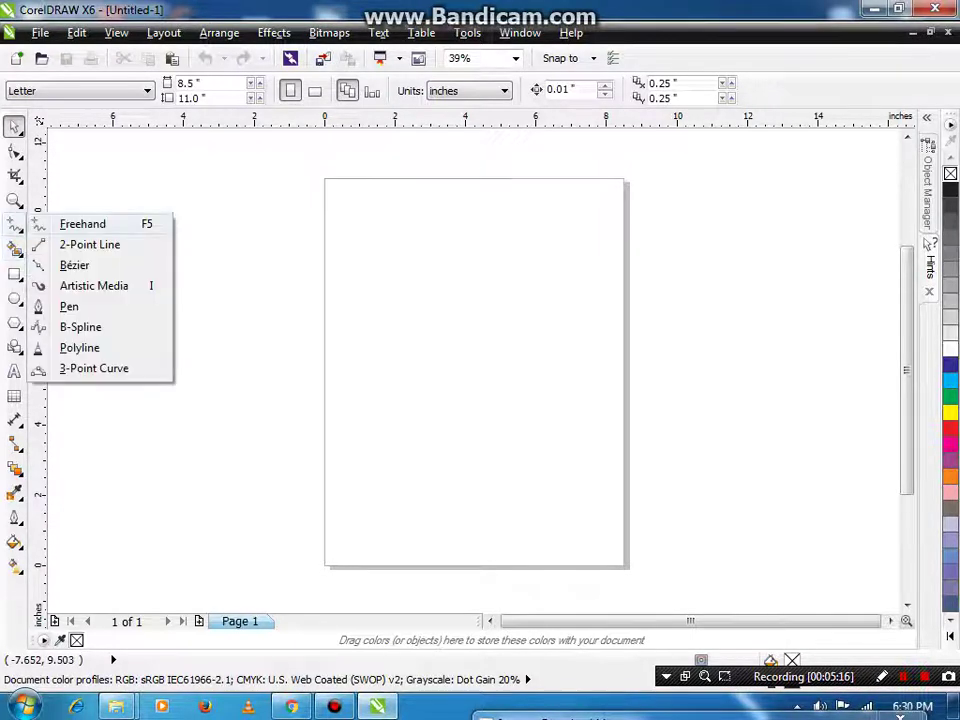
{"action": "left_click", "coordinate": [297, 290]}
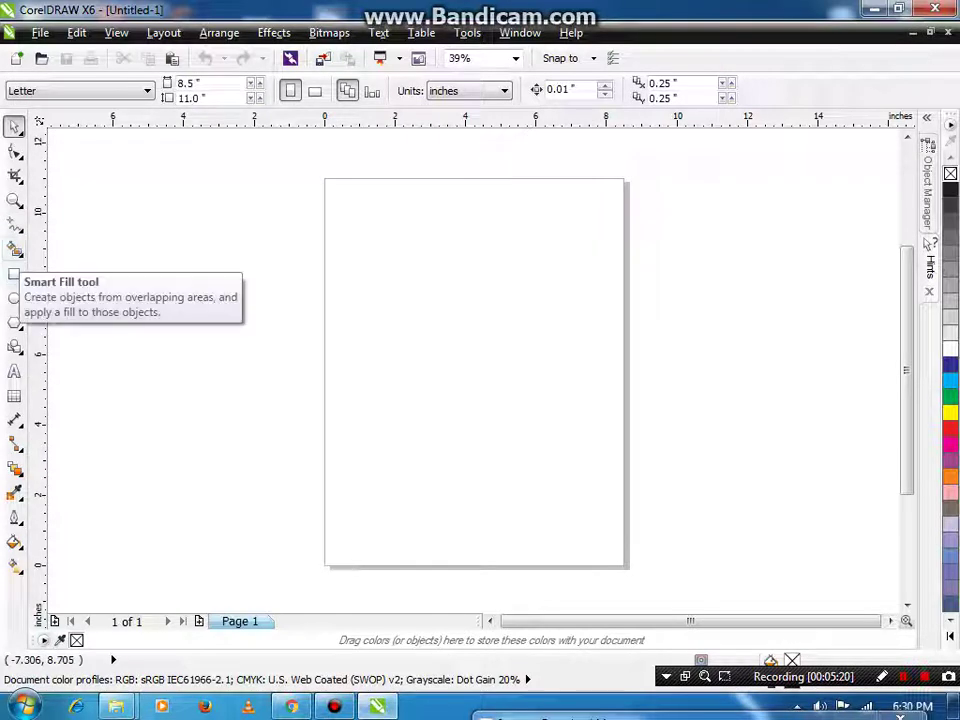
{"action": "left_click", "coordinate": [15, 249]}
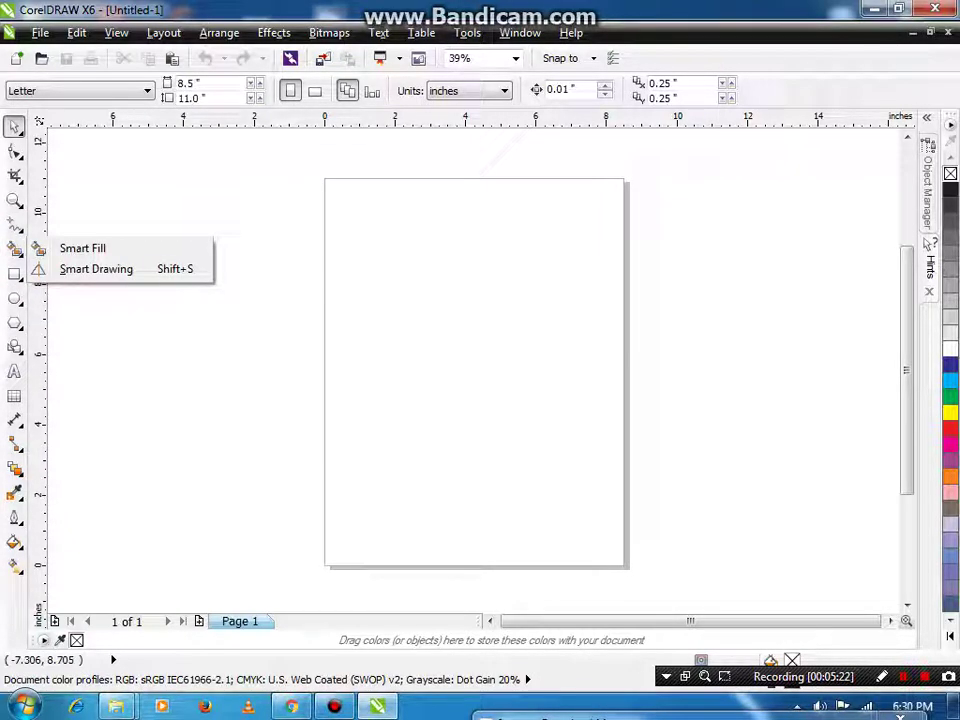
{"action": "key", "text": "Escape"}
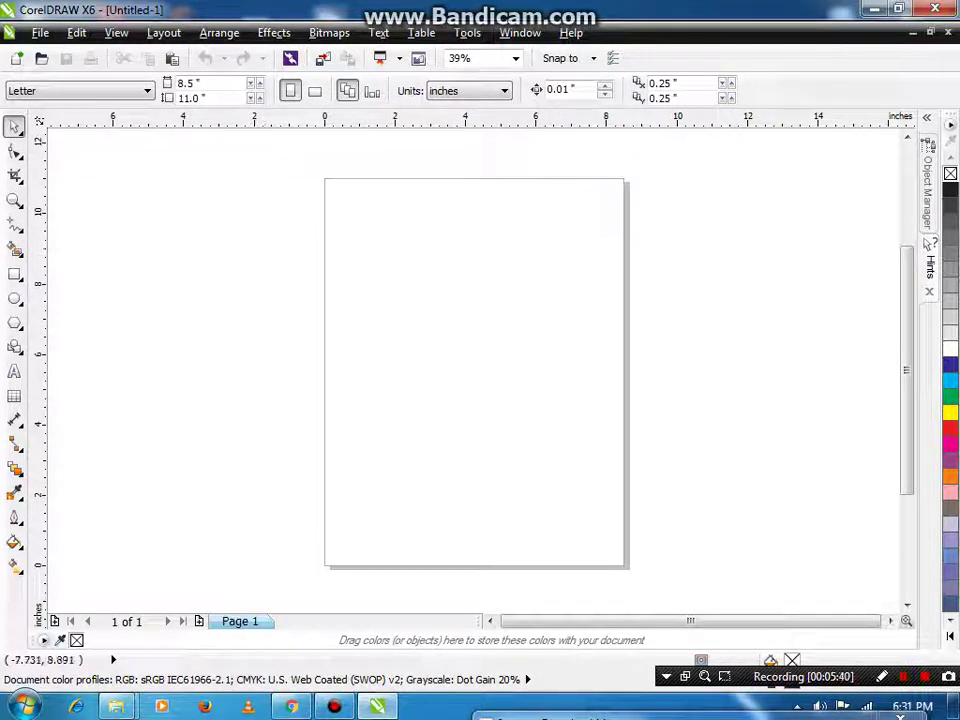
Draw a rectangle about 7.3 by 2.5 inches across the page and center it on the page
{"action": "left_click", "coordinate": [15, 274]}
{"action": "left_click_drag", "start_coordinate": [346, 288], "coordinate": [604, 377]}
{"action": "key", "text": "space"}
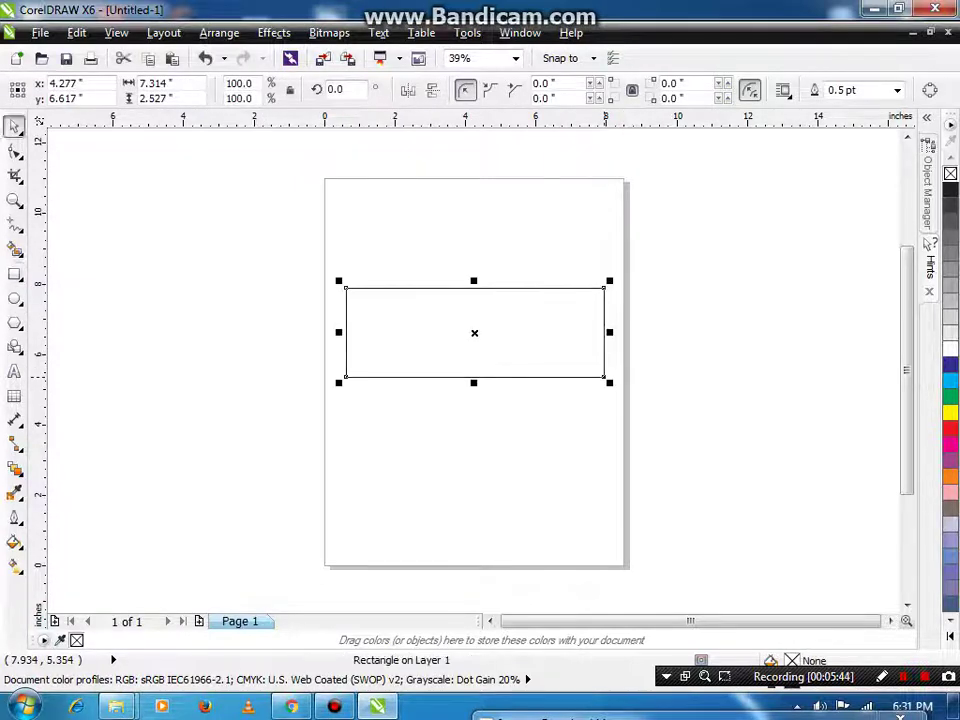
{"action": "key", "text": "p"}
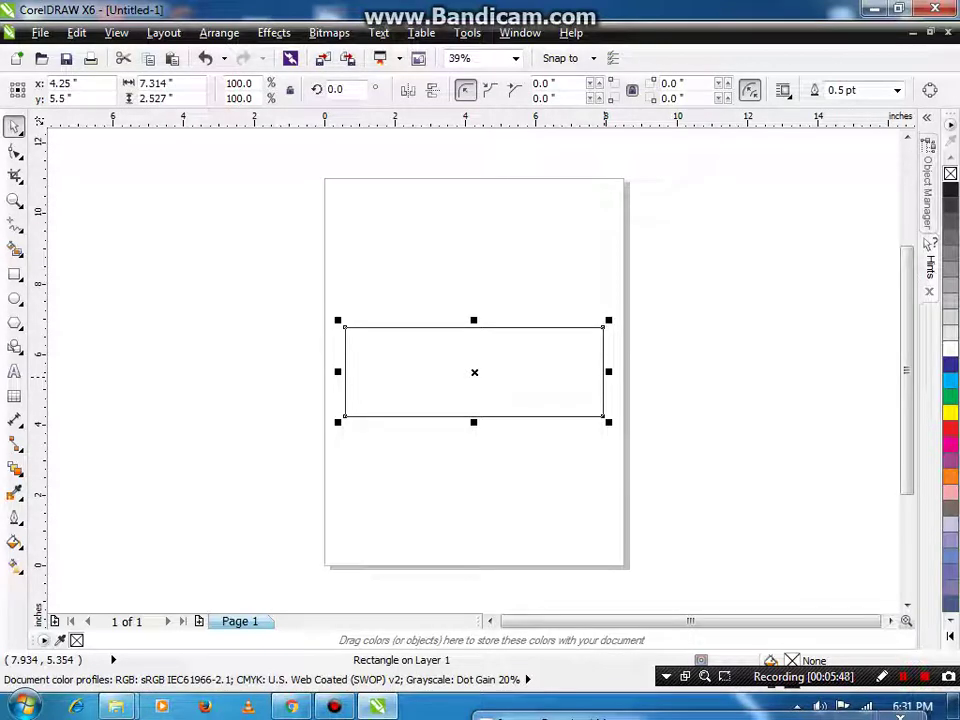
Select the rectangle centered on the page with a marquee around it and delete it
{"action": "key", "text": "F6"}
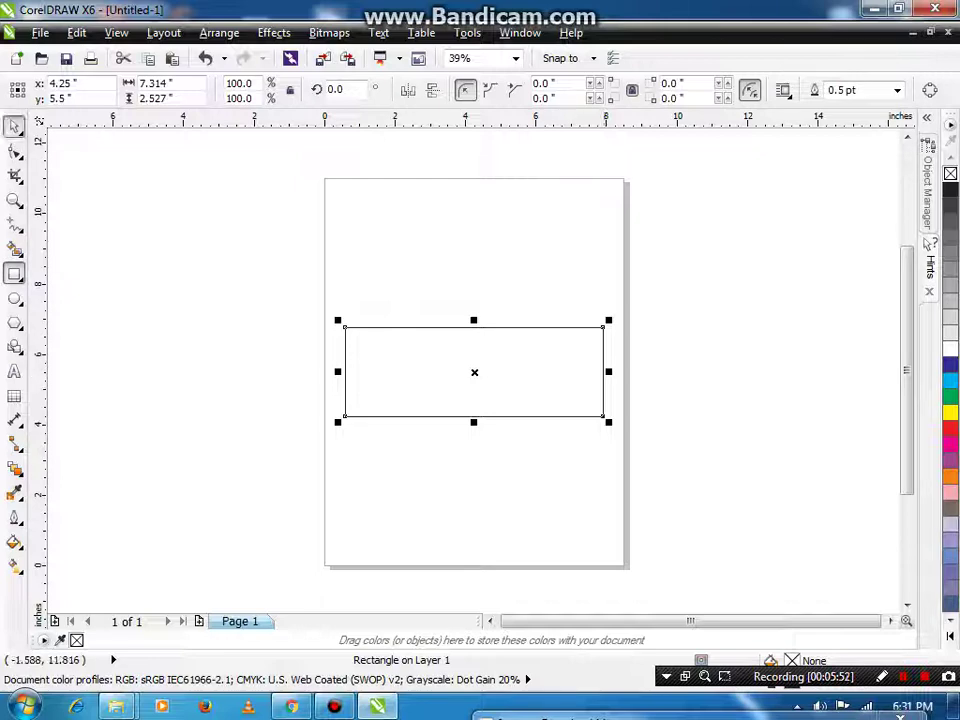
{"action": "left_click", "coordinate": [14, 127]}
{"action": "left_click", "coordinate": [331, 334]}
{"action": "left_click_drag", "start_coordinate": [287, 291], "coordinate": [722, 492]}
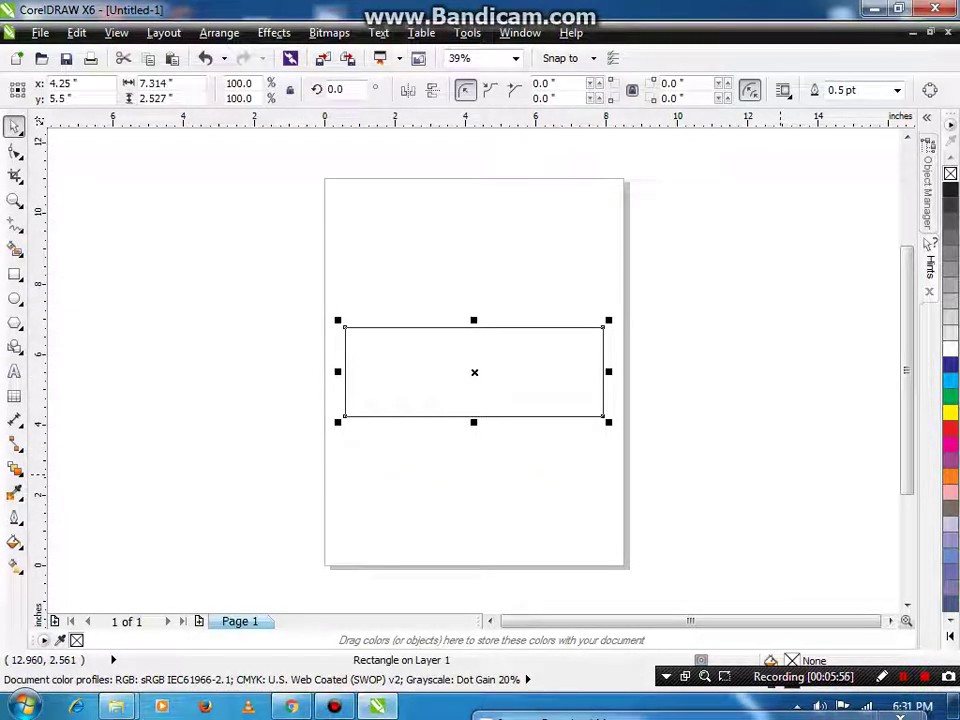
{"action": "key", "text": "Delete"}
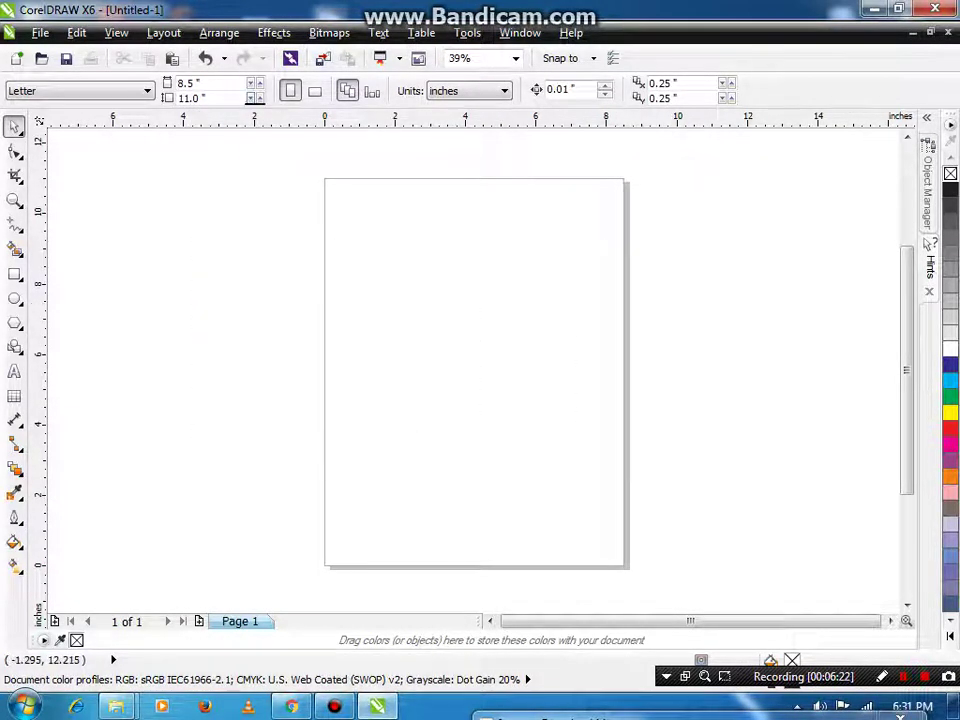
Draw a rectangle about 5.5 by 2.3 inches in the upper half of the page
{"action": "left_click_drag", "start_coordinate": [306, 193], "coordinate": [486, 200]}
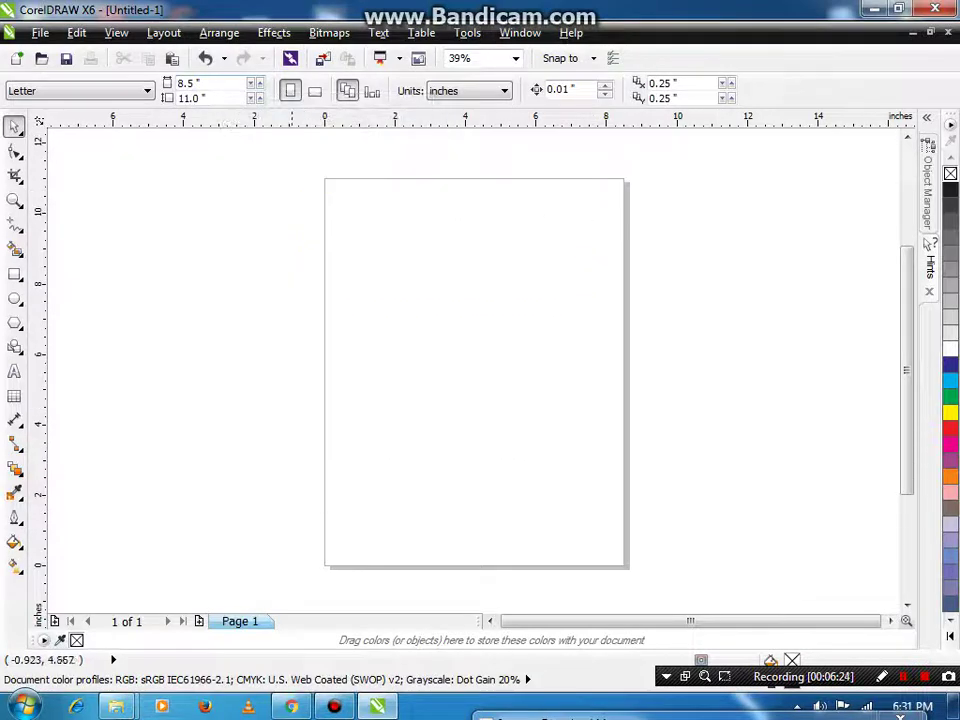
{"action": "left_click", "coordinate": [15, 274]}
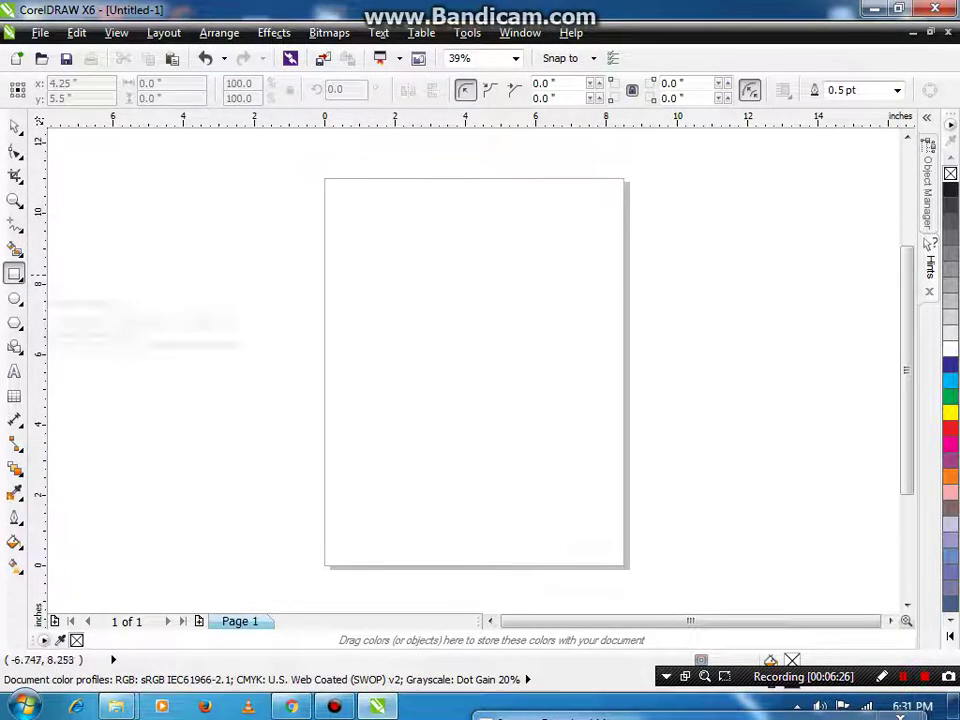
{"action": "mouse_move", "coordinate": [348, 278]}
{"action": "left_mouse_down"}
{"action": "mouse_move", "coordinate": [401, 309]}
{"action": "mouse_move", "coordinate": [542, 360]}
{"action": "left_mouse_up"}
Draw two extra rectangles overlapping the page's left edge, and undo both
{"action": "left_click_drag", "start_coordinate": [241, 250], "coordinate": [346, 314]}
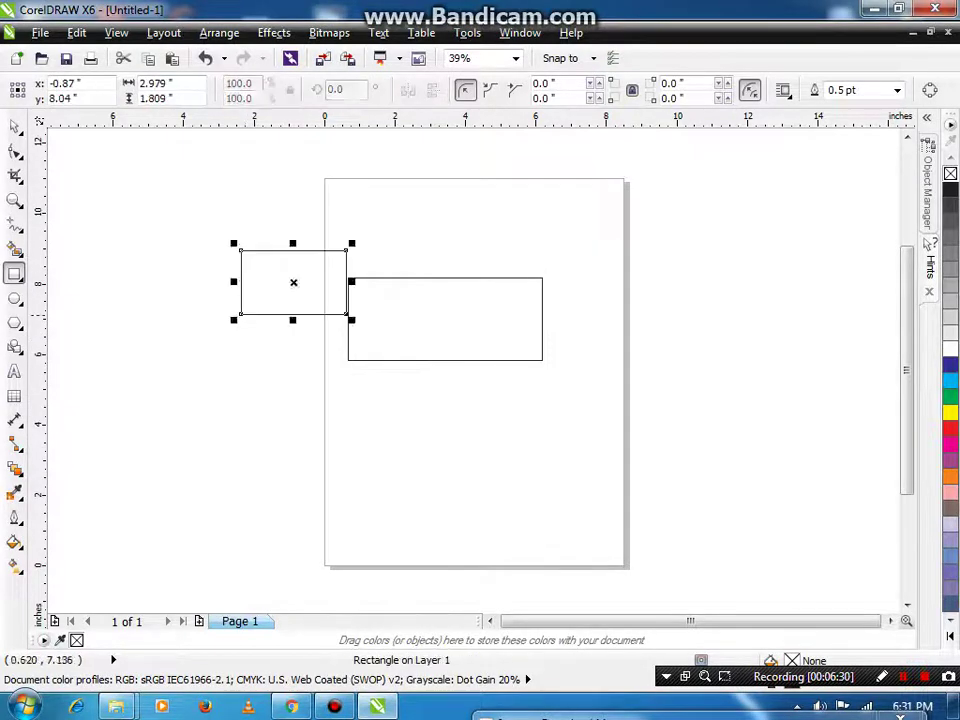
{"action": "left_click_drag", "start_coordinate": [207, 356], "coordinate": [452, 461]}
{"action": "key", "text": "ctrl+z"}
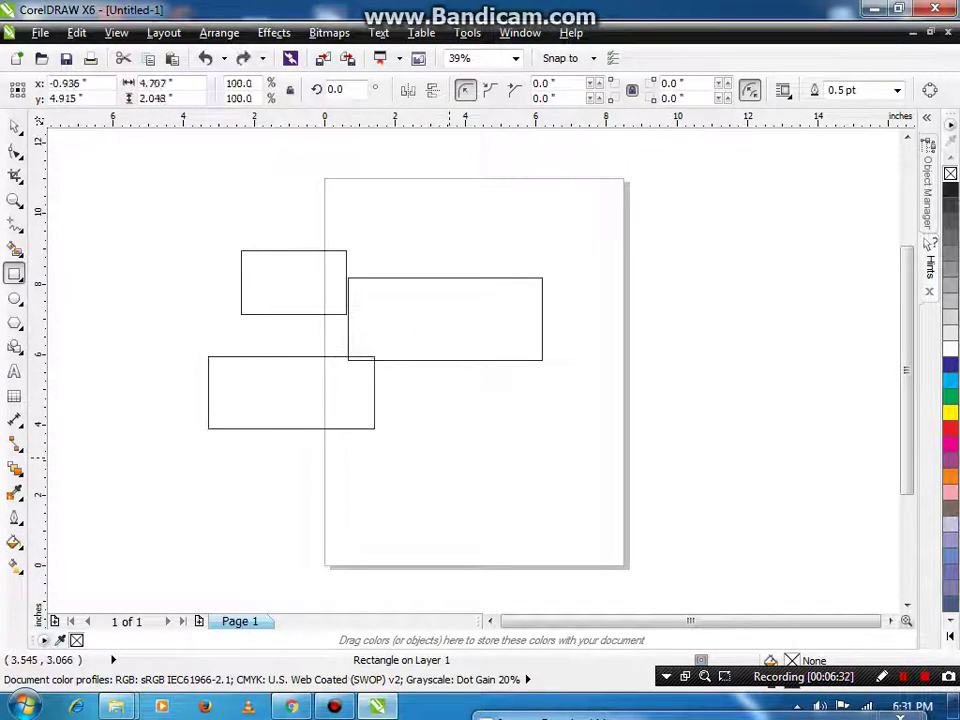
{"action": "key", "text": "ctrl+z"}
{"action": "key", "text": "ctrl+z"}
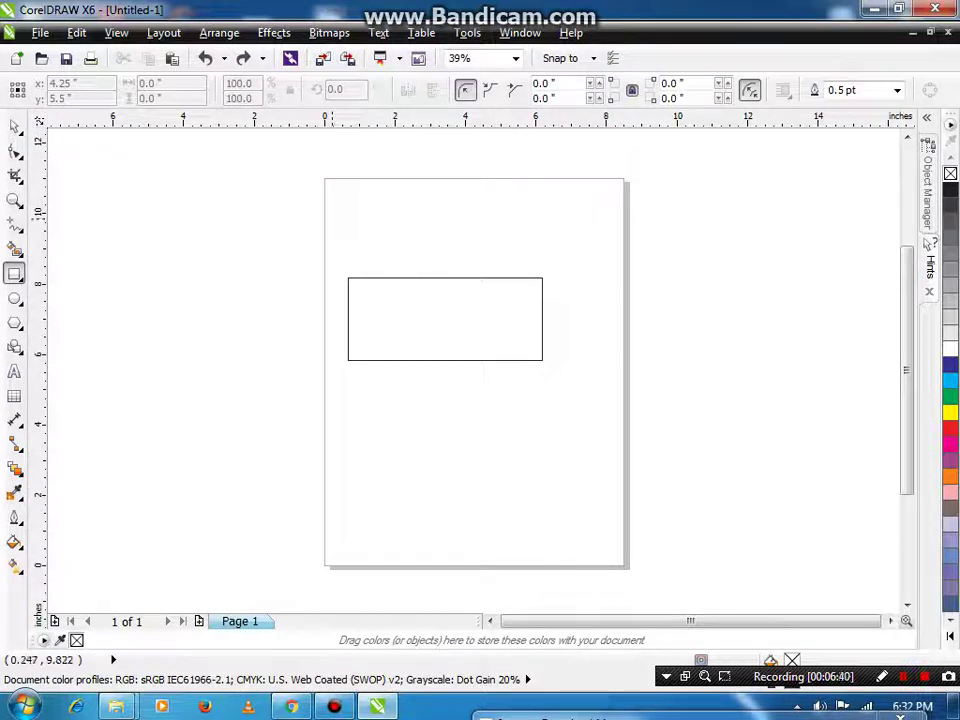
Move the rectangle up near the top of the page, to about x 4.49 and y 8.63 inches, and deselect it
{"action": "key", "text": "space"}
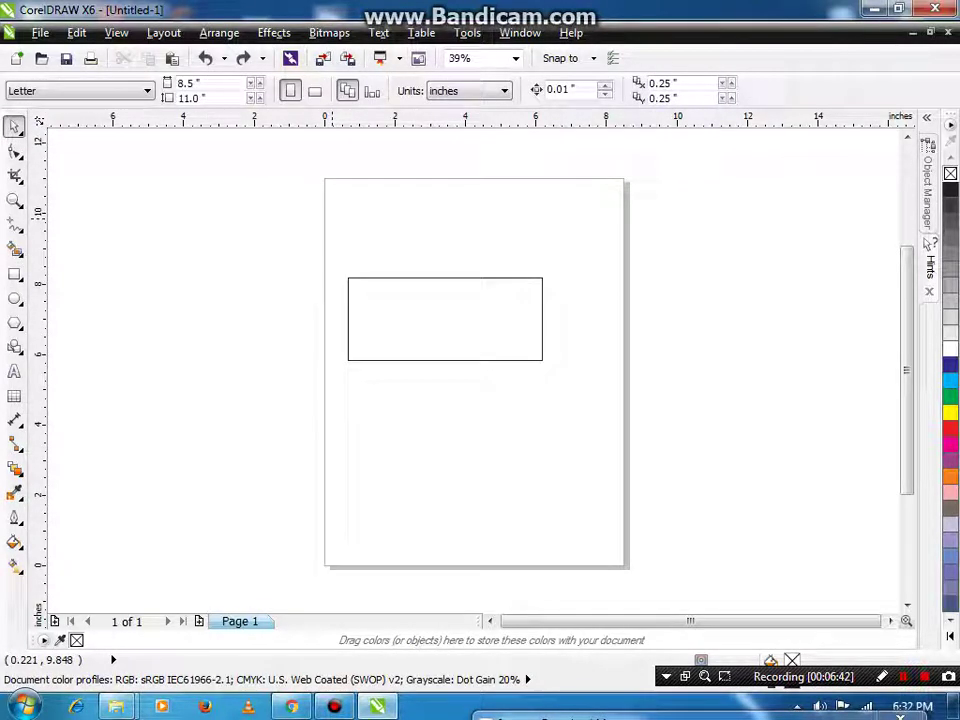
{"action": "left_click_drag", "start_coordinate": [467, 312], "coordinate": [494, 259]}
{"action": "left_click", "coordinate": [470, 373]}
Select the rectangle directly and with an enclosing marquee, clearing the selection after each
{"action": "left_click", "coordinate": [472, 261]}
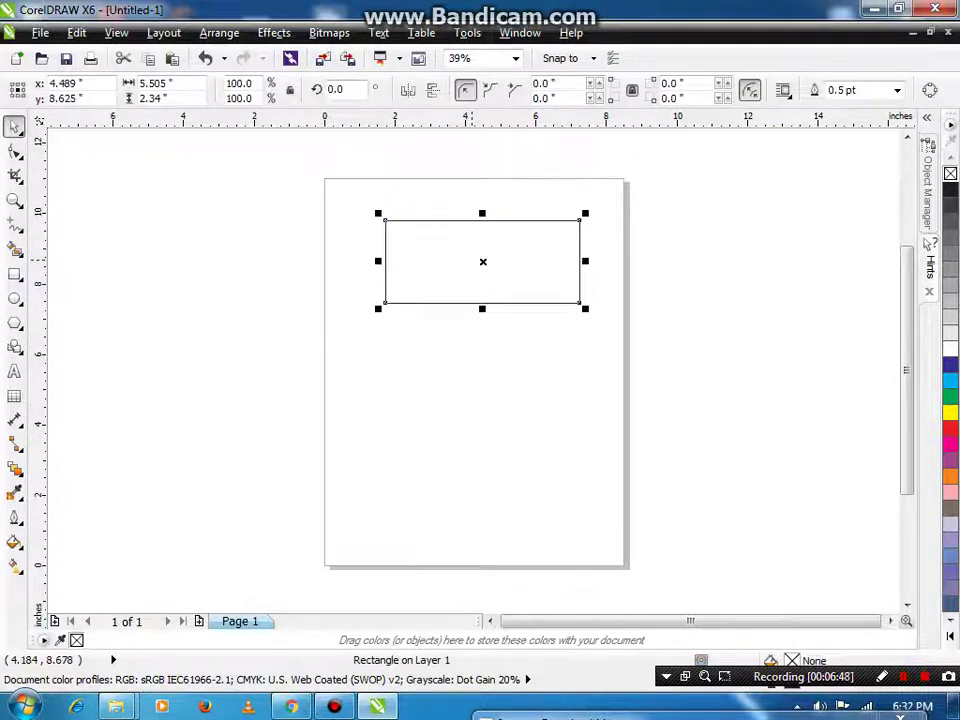
{"action": "left_click", "coordinate": [447, 303]}
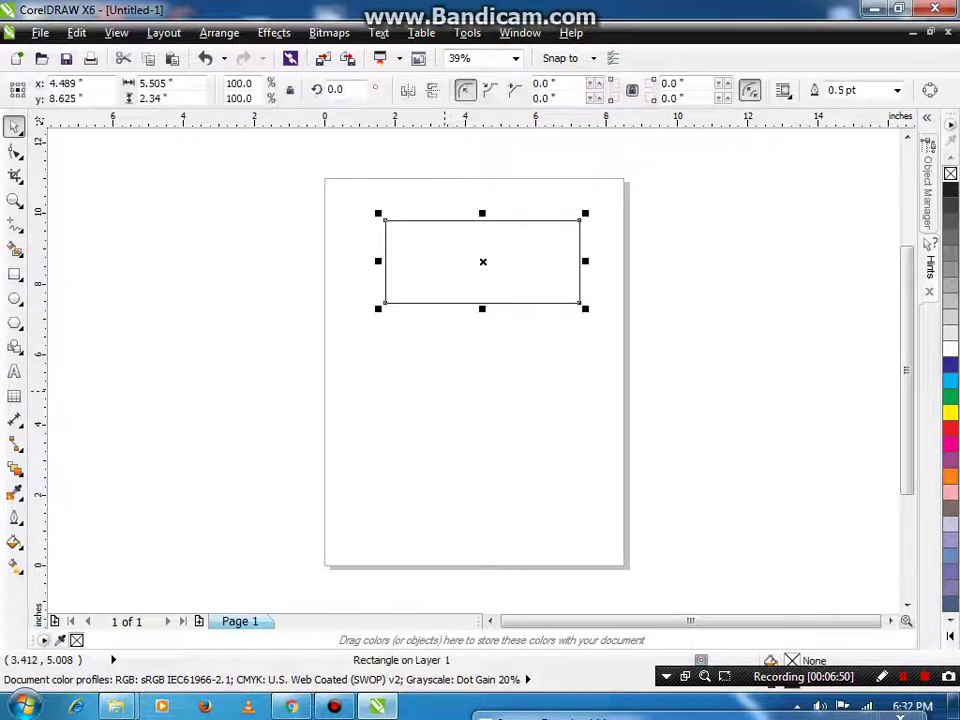
{"action": "left_click", "coordinate": [445, 389]}
{"action": "left_click_drag", "start_coordinate": [356, 191], "coordinate": [590, 329]}
{"action": "left_click", "coordinate": [540, 416]}
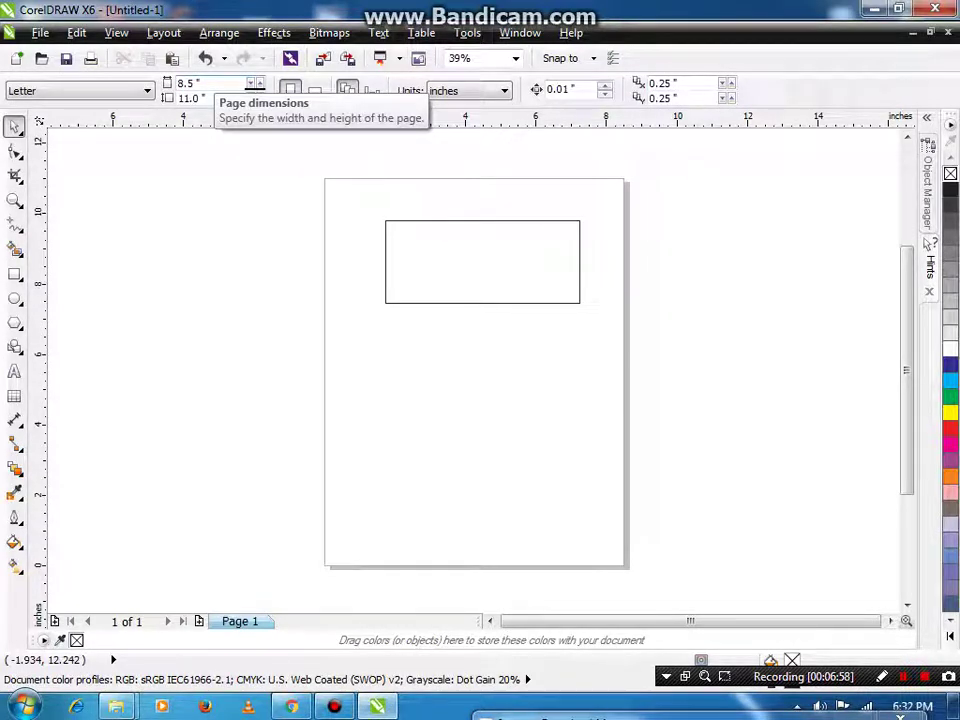
Set the document units to feet and check the page and rectangle dimensions in that unit
{"action": "left_click", "coordinate": [470, 90]}
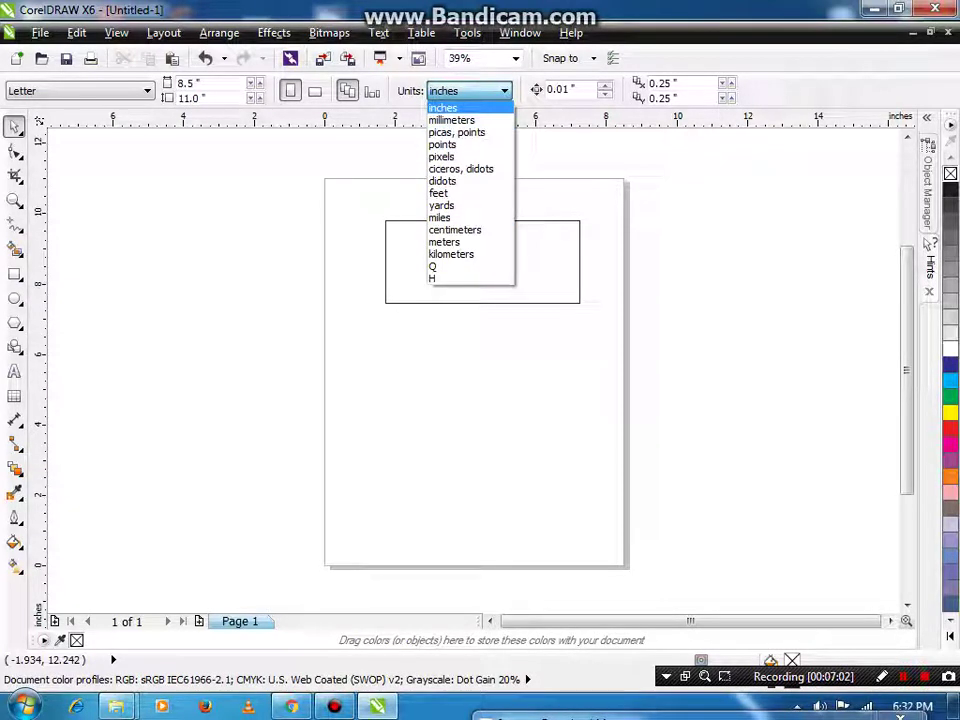
{"action": "left_click", "coordinate": [421, 242]}
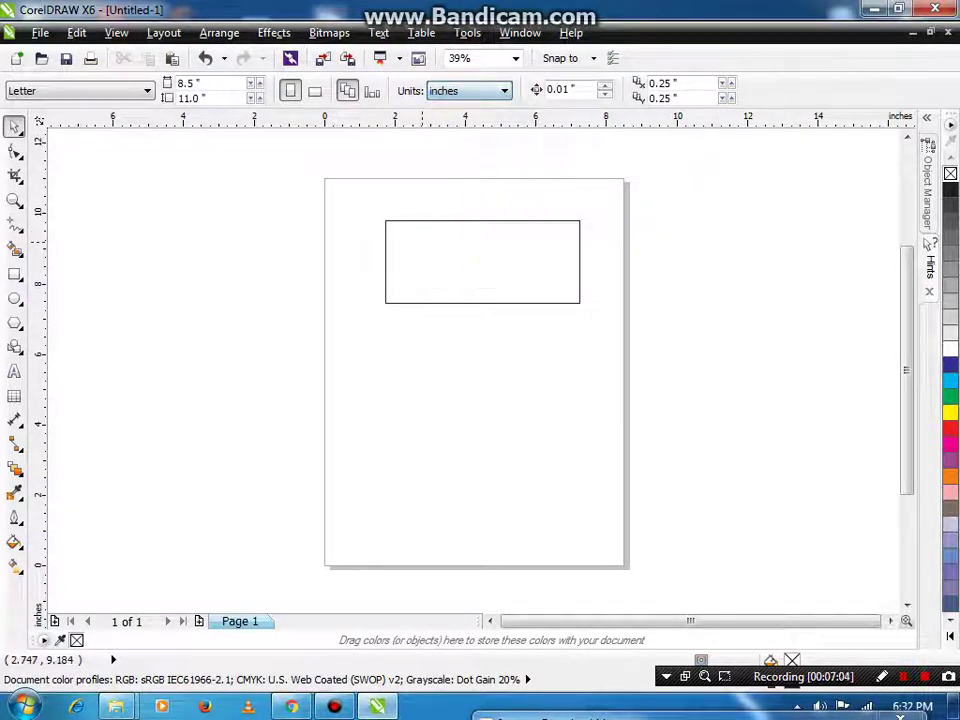
{"action": "left_click", "coordinate": [422, 242]}
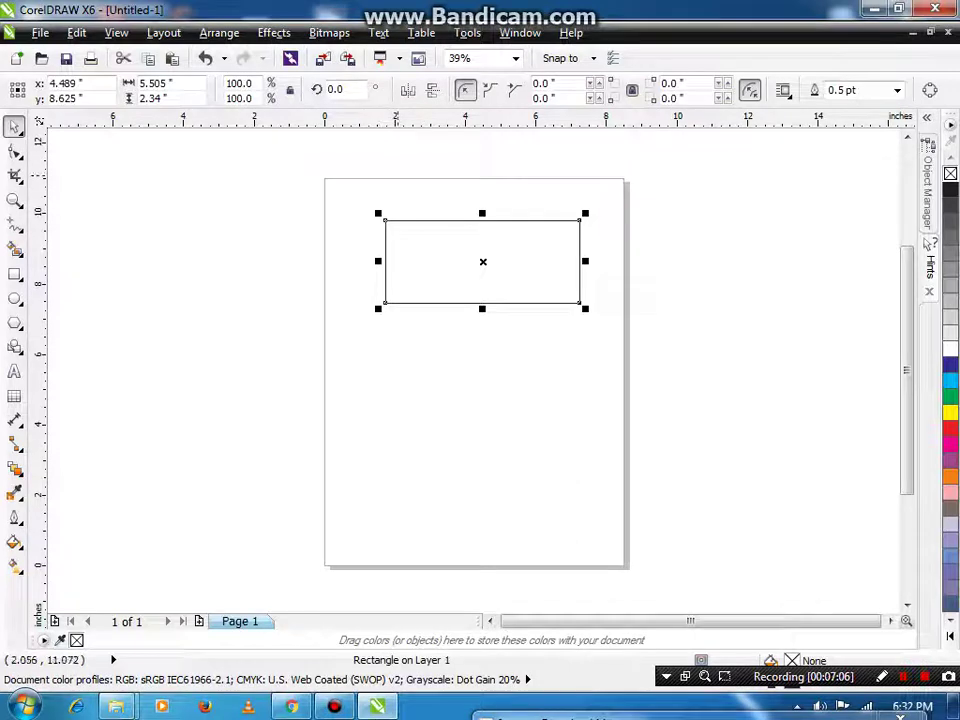
{"action": "left_click", "coordinate": [398, 175]}
{"action": "left_click", "coordinate": [473, 91]}
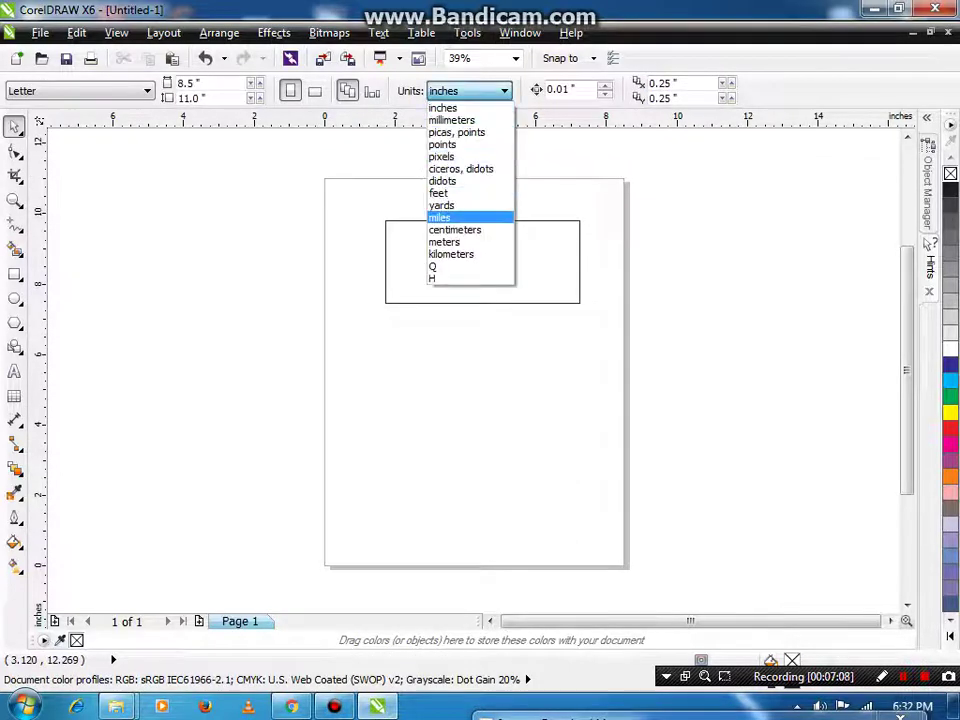
{"action": "left_click", "coordinate": [441, 193]}
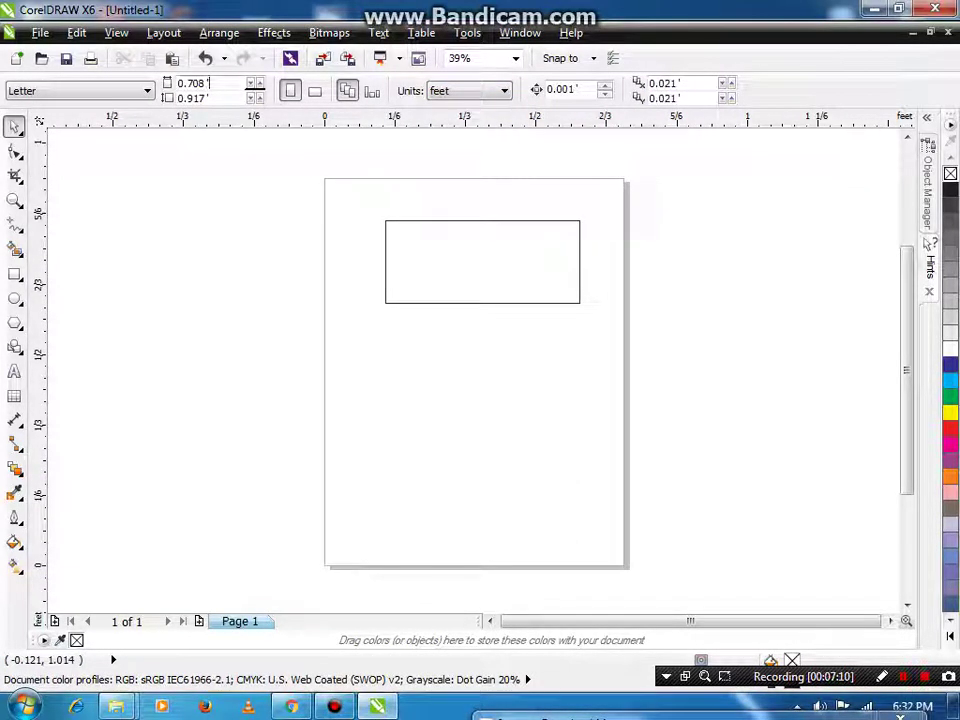
{"action": "double_click", "coordinate": [195, 83]}
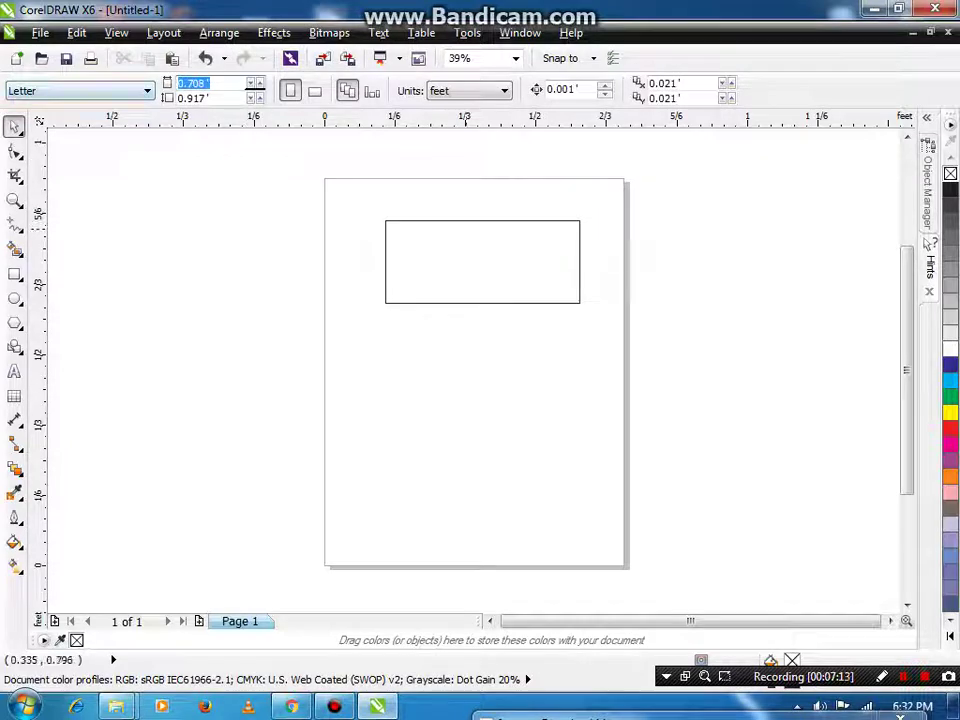
{"action": "left_click", "coordinate": [467, 230]}
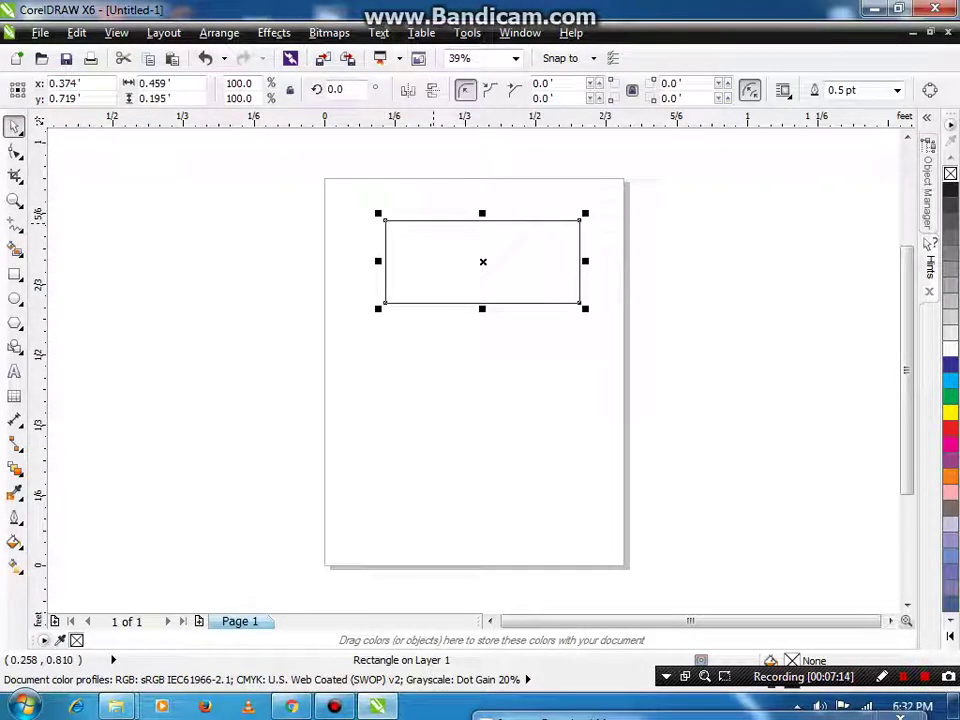
{"action": "left_click", "coordinate": [426, 192]}
Set the document units back to inches, check the rectangle's size and deselect it
{"action": "left_click", "coordinate": [470, 90]}
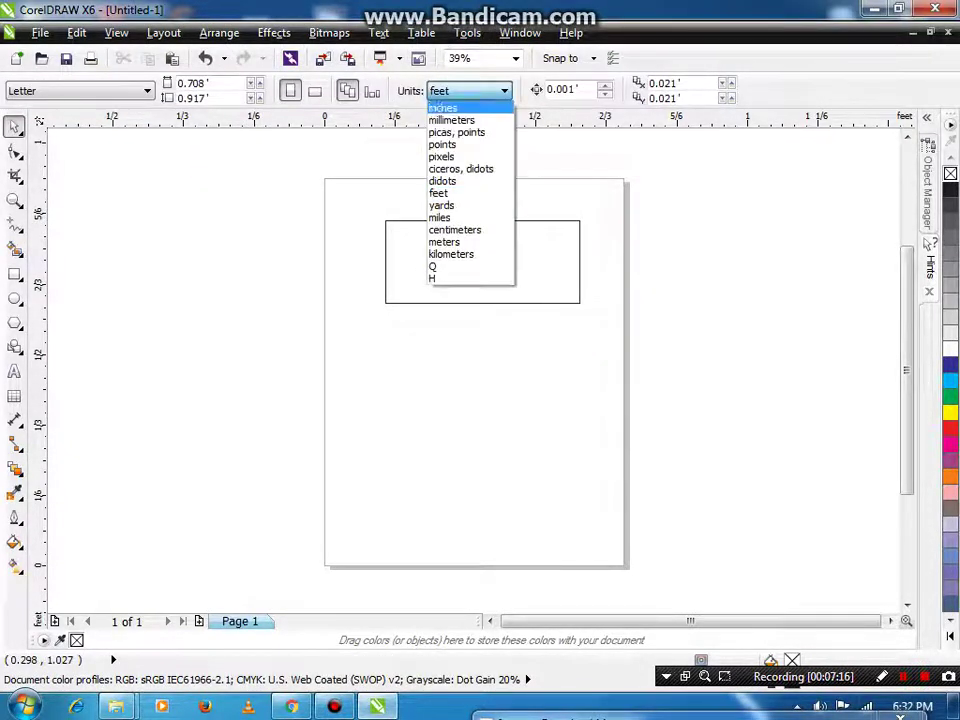
{"action": "left_click", "coordinate": [450, 105]}
{"action": "left_click", "coordinate": [422, 271]}
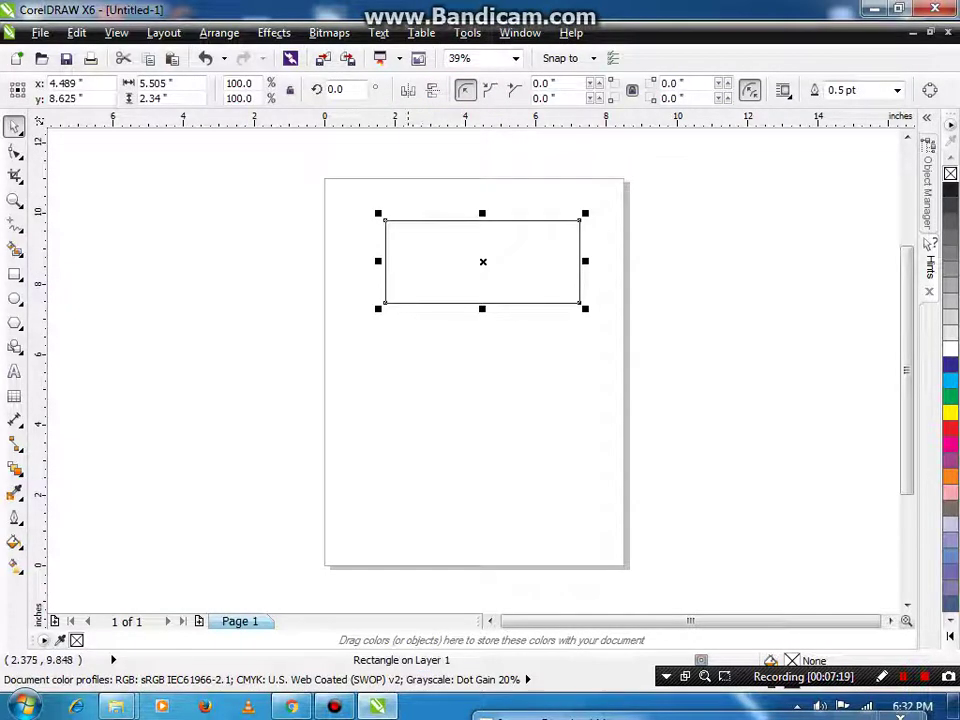
{"action": "left_click", "coordinate": [408, 211]}
Alternately select and deselect the rectangle to compare the object's dimensions with the page's dimensions
{"action": "left_click", "coordinate": [416, 261]}
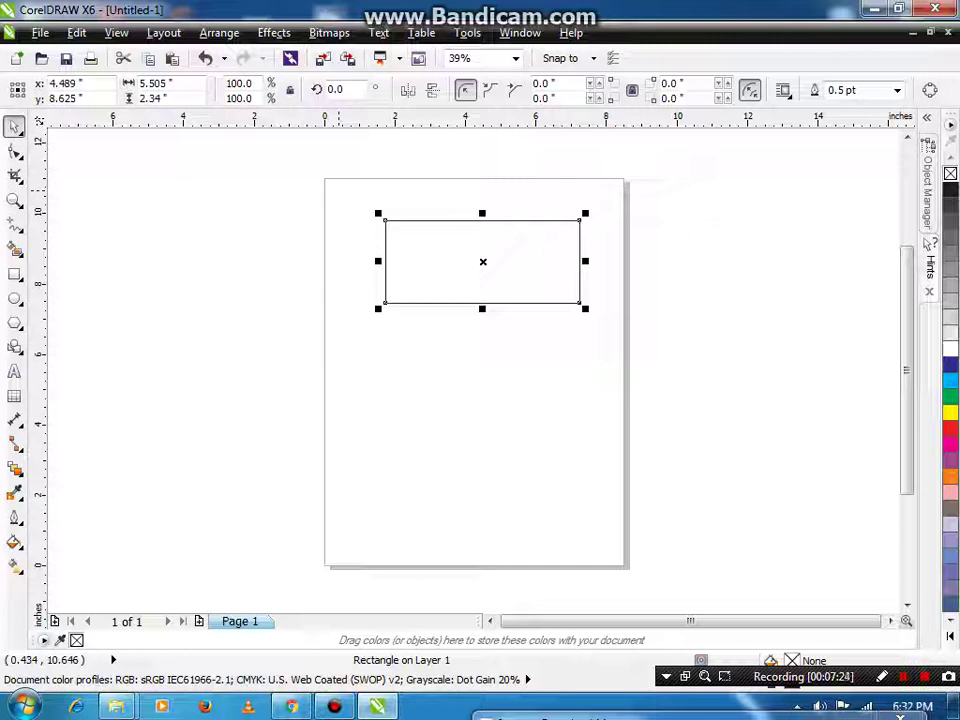
{"action": "left_click", "coordinate": [432, 198]}
{"action": "left_click", "coordinate": [440, 249]}
{"action": "left_click", "coordinate": [404, 136]}
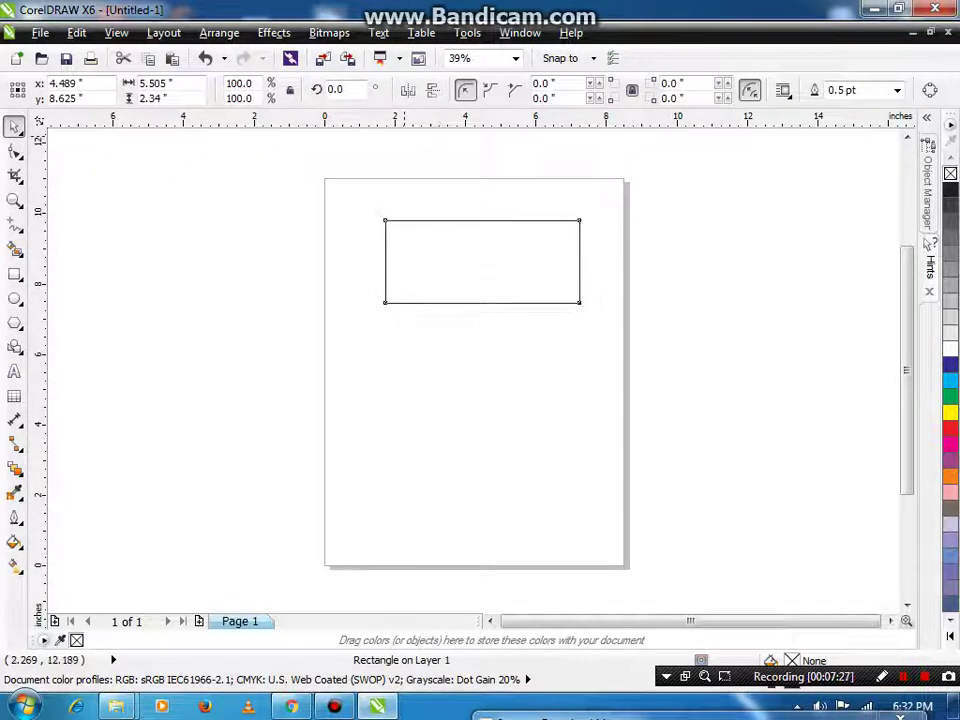
{"action": "left_click", "coordinate": [400, 129]}
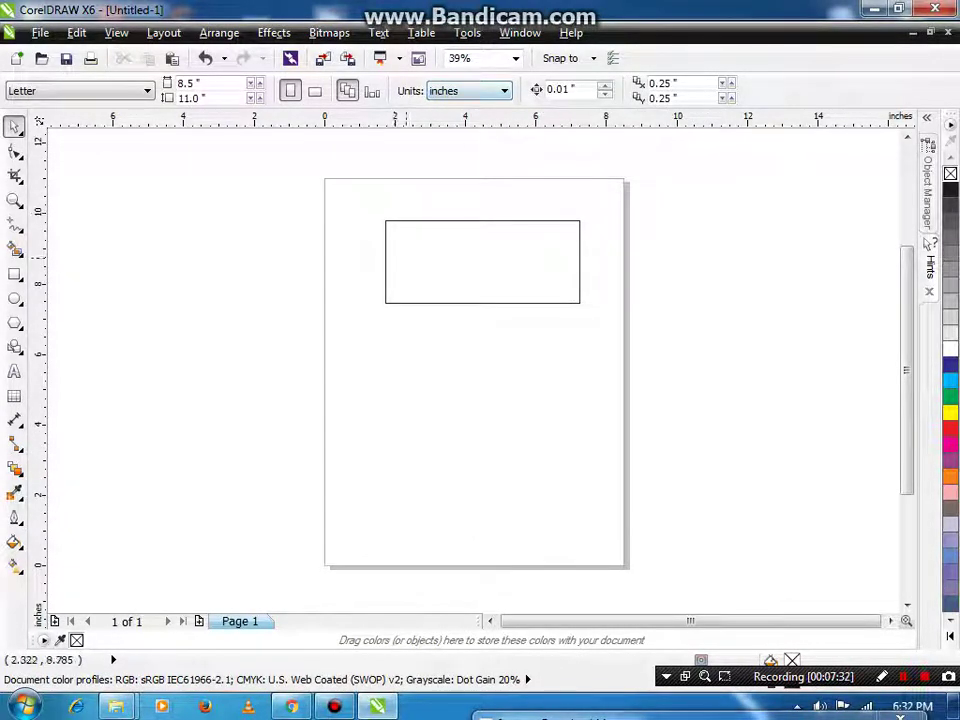
{"action": "left_click", "coordinate": [405, 257]}
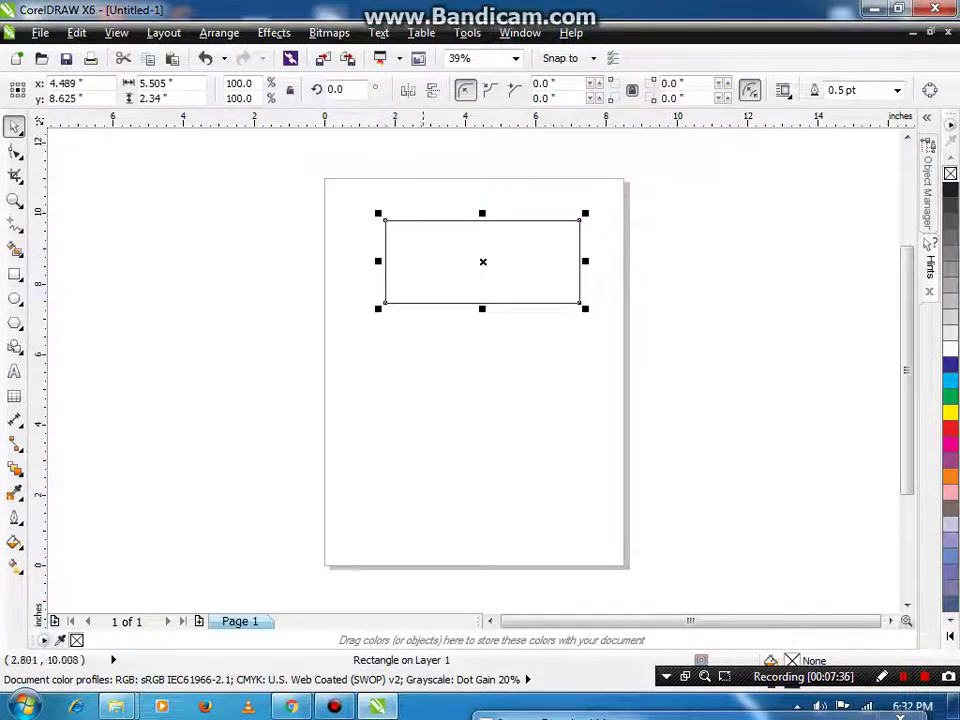
{"action": "left_click", "coordinate": [424, 213]}
{"action": "left_click", "coordinate": [430, 249]}
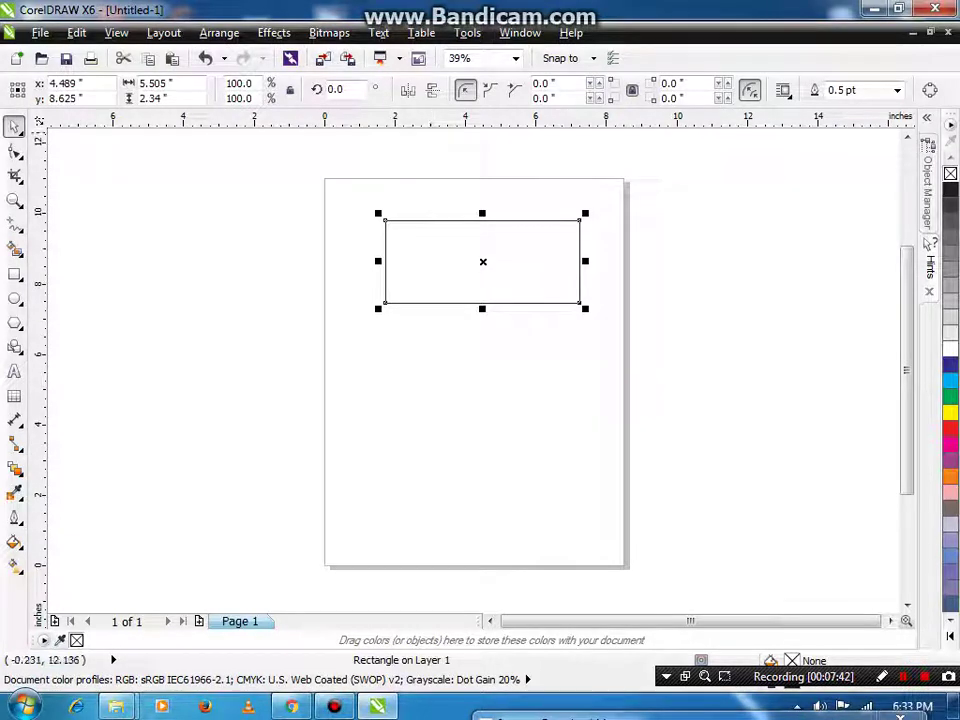
{"action": "key", "text": "Escape"}
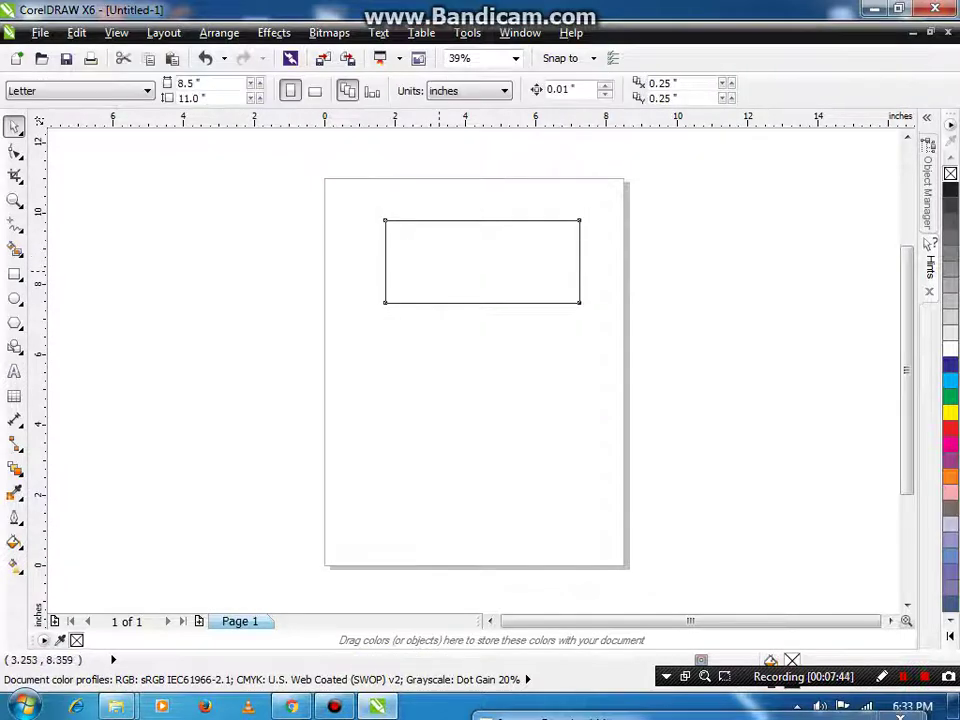
{"action": "key", "text": "Tab"}
{"action": "key", "text": "Escape"}
Resize the selected rectangle to a width of 10 inches and a height of 4 inches
{"action": "key", "text": "Tab"}
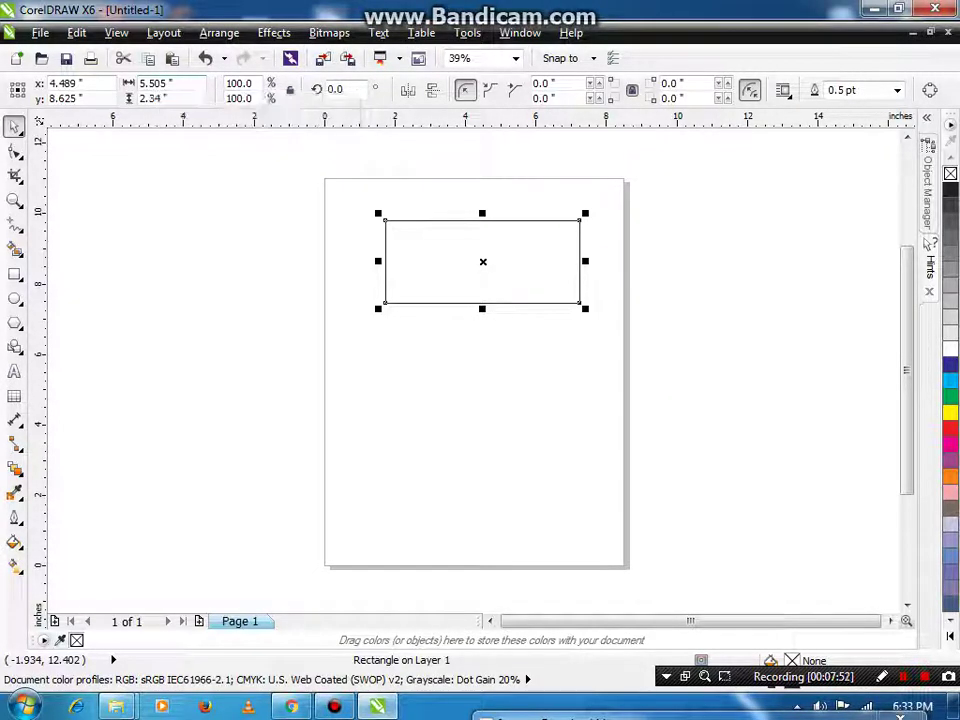
{"action": "left_click", "coordinate": [150, 83]}
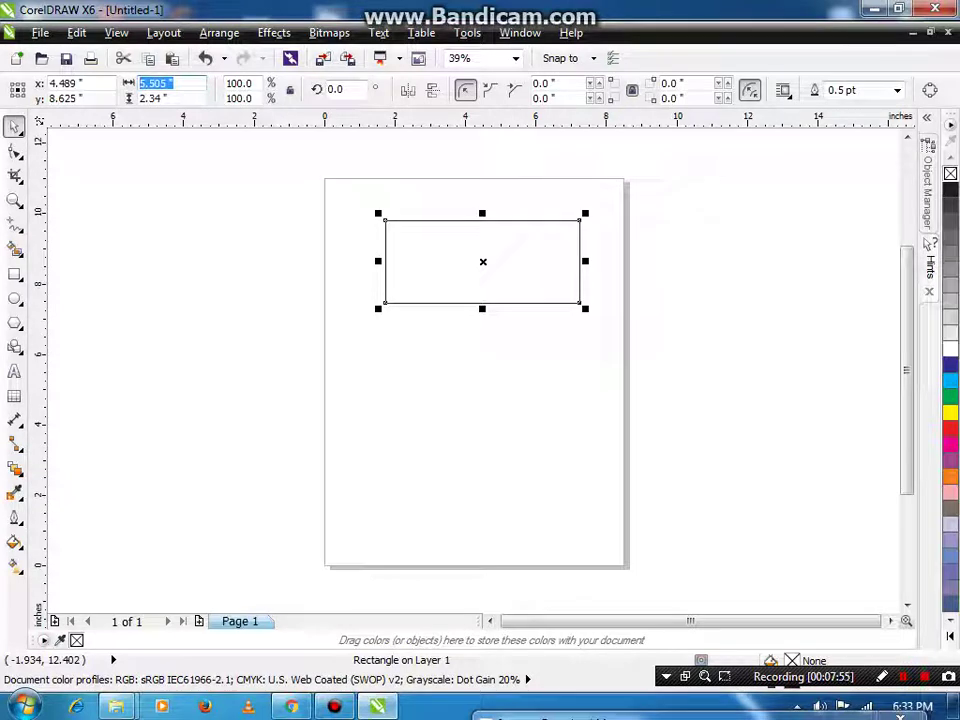
{"action": "type", "text": "10"}
{"action": "key", "text": "Tab"}
{"action": "key", "text": "shift+Tab"}
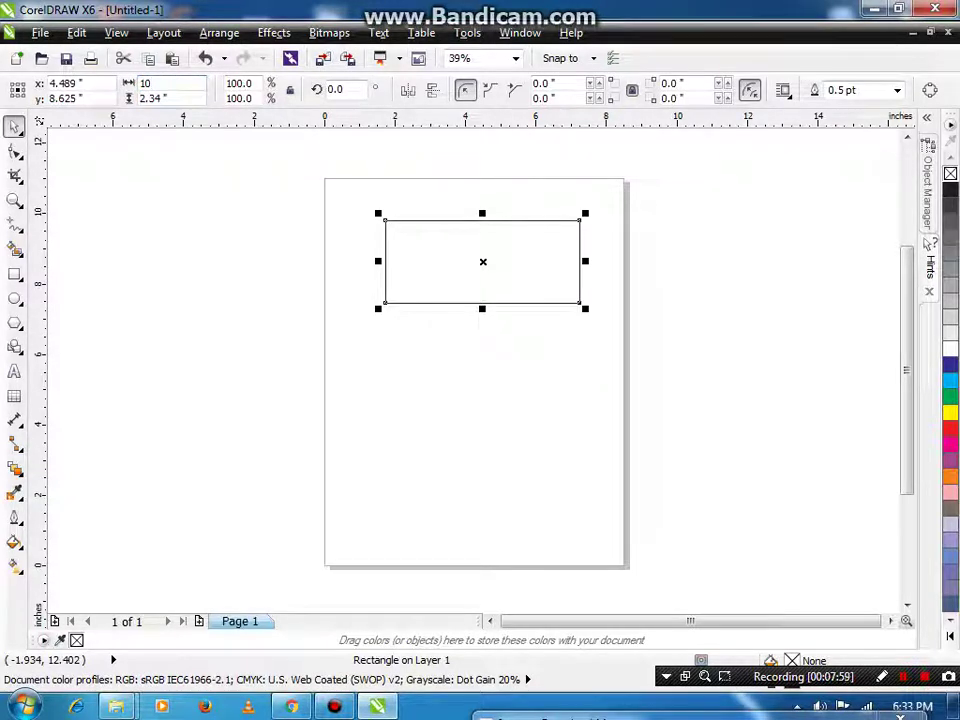
{"action": "key", "text": "Tab"}
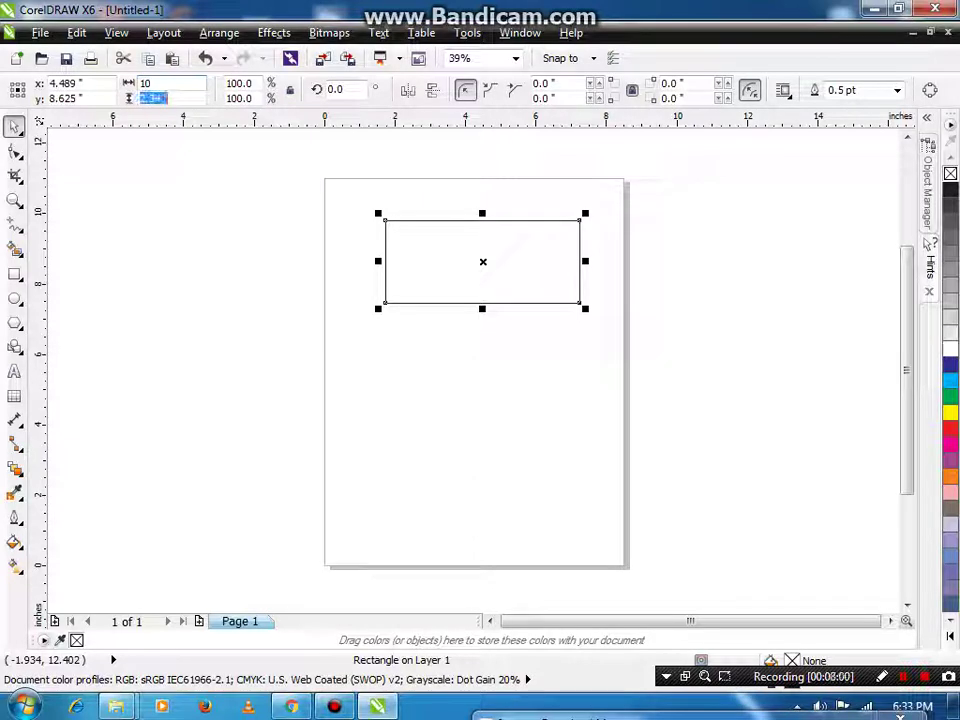
{"action": "type", "text": "4"}
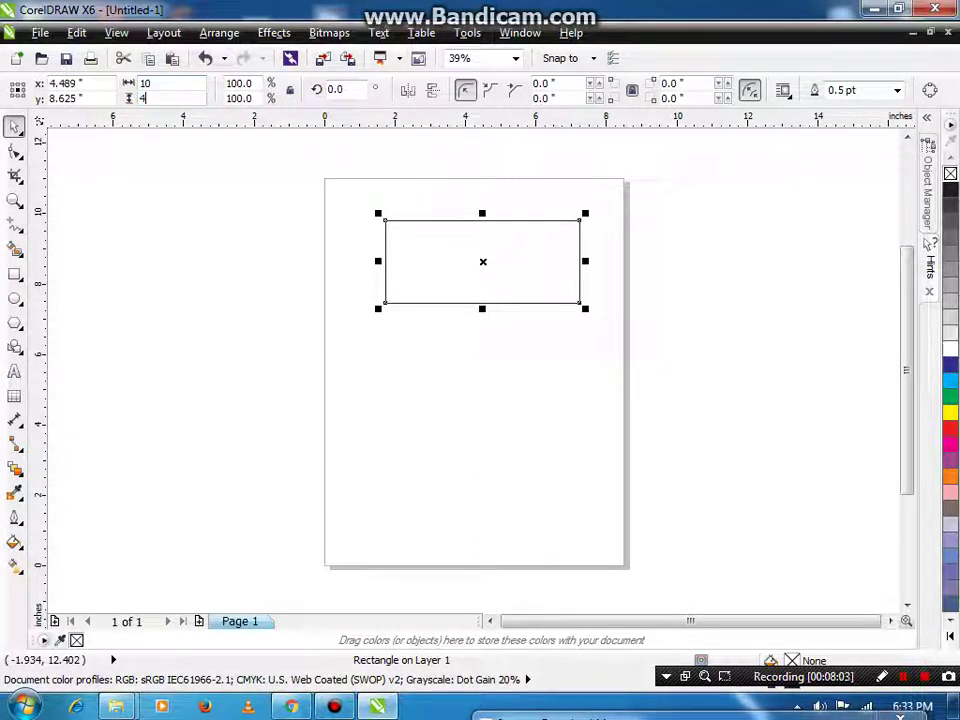
{"action": "key", "text": "Return"}
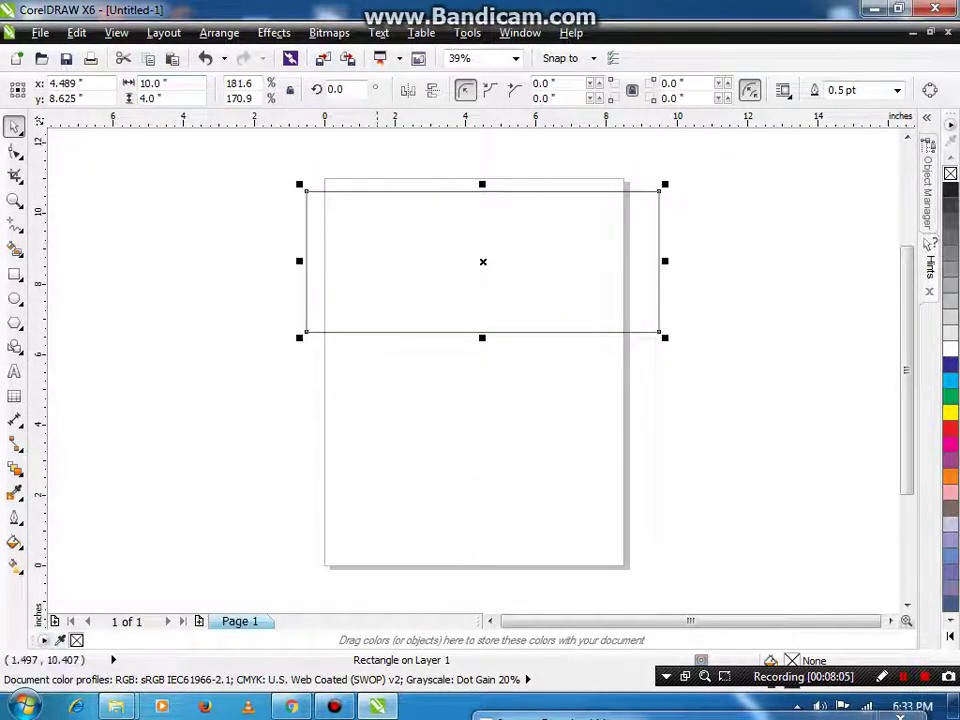
Move the enlarged rectangle down toward the middle of the page
{"action": "left_click", "coordinate": [377, 174]}
{"action": "mouse_move", "coordinate": [503, 225]}
{"action": "left_mouse_down"}
{"action": "mouse_move", "coordinate": [488, 276]}
{"action": "mouse_move", "coordinate": [496, 225]}
{"action": "left_mouse_up"}
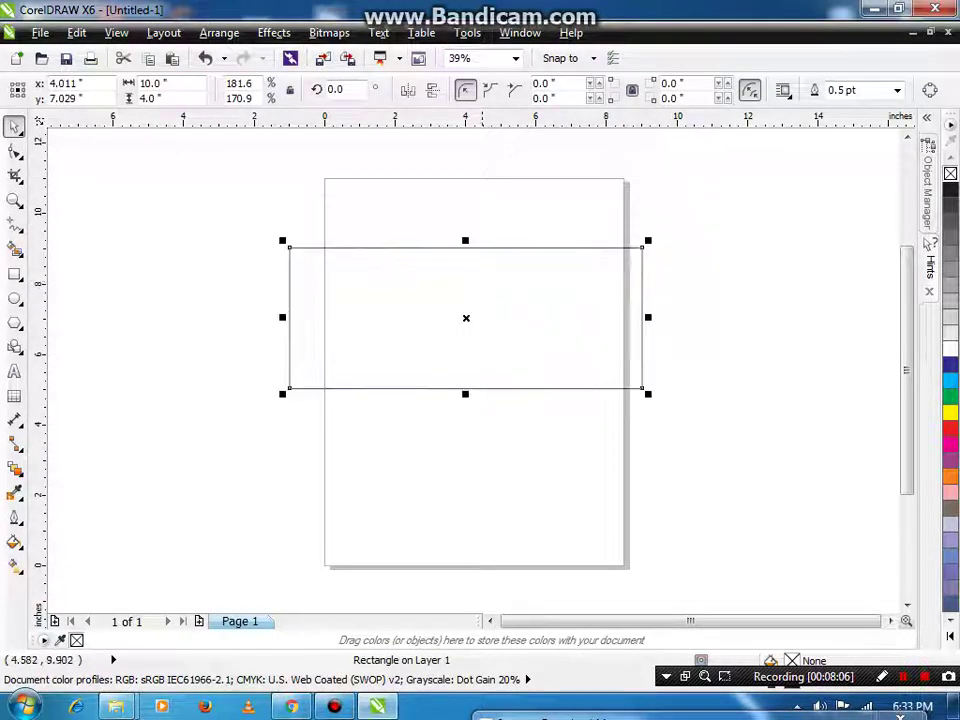
{"action": "left_click_drag", "start_coordinate": [437, 312], "coordinate": [463, 353]}
Deselect the rectangle and change the page orientation to landscape
{"action": "left_click", "coordinate": [425, 197]}
{"action": "left_click", "coordinate": [314, 90]}
{"action": "left_click", "coordinate": [411, 245]}
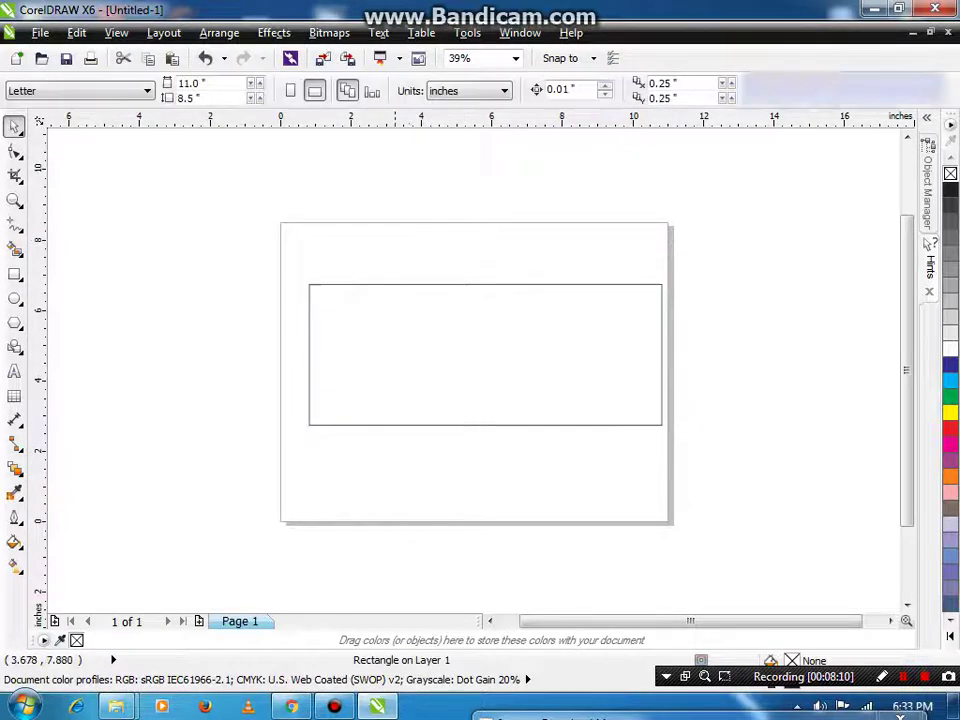
Move the 10 by 4 inch rectangle slightly left and down to center it across the page's width
{"action": "left_click_drag", "start_coordinate": [264, 264], "coordinate": [715, 451]}
{"action": "left_click", "coordinate": [606, 413]}
{"action": "left_click_drag", "start_coordinate": [562, 376], "coordinate": [550, 383]}
{"action": "left_click", "coordinate": [507, 185]}
{"action": "left_click", "coordinate": [495, 345]}
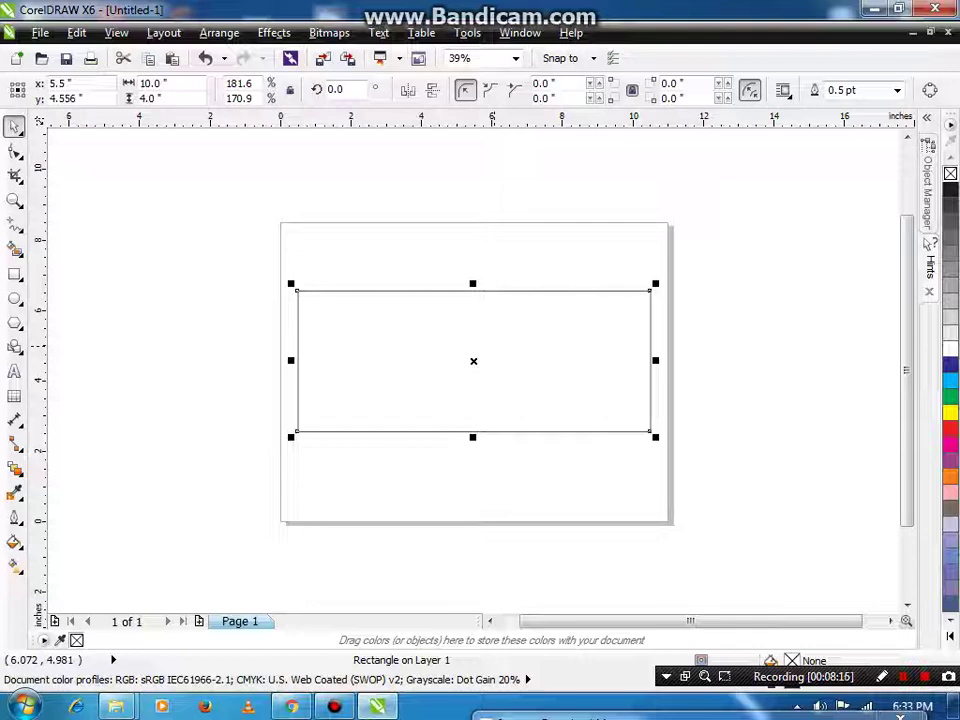
{"action": "left_click", "coordinate": [267, 221]}
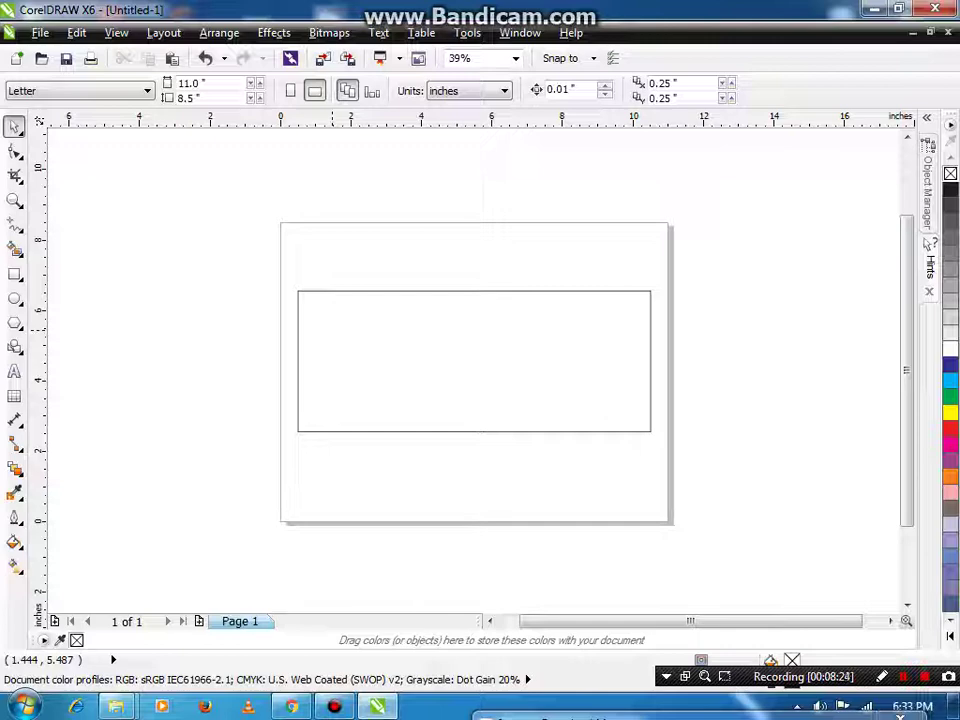
Marquee-select the rectangle, deselect it, and zoom repeatedly in and out around its lower edge
{"action": "left_click_drag", "start_coordinate": [268, 254], "coordinate": [746, 494]}
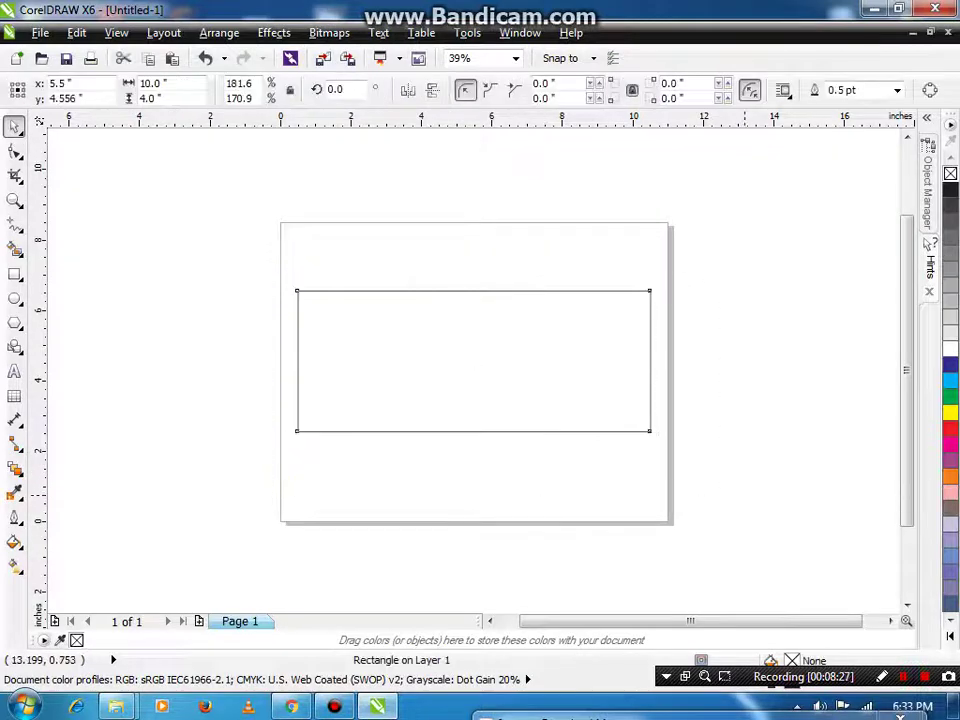
{"action": "left_click", "coordinate": [490, 452]}
{"action": "scroll", "coordinate": [490, 452], "scroll_direction": "up", "scroll_amount": 2}
{"action": "scroll", "coordinate": [486, 453], "scroll_direction": "down", "scroll_amount": 3}
{"action": "scroll", "coordinate": [486, 453], "scroll_direction": "up", "scroll_amount": 2}
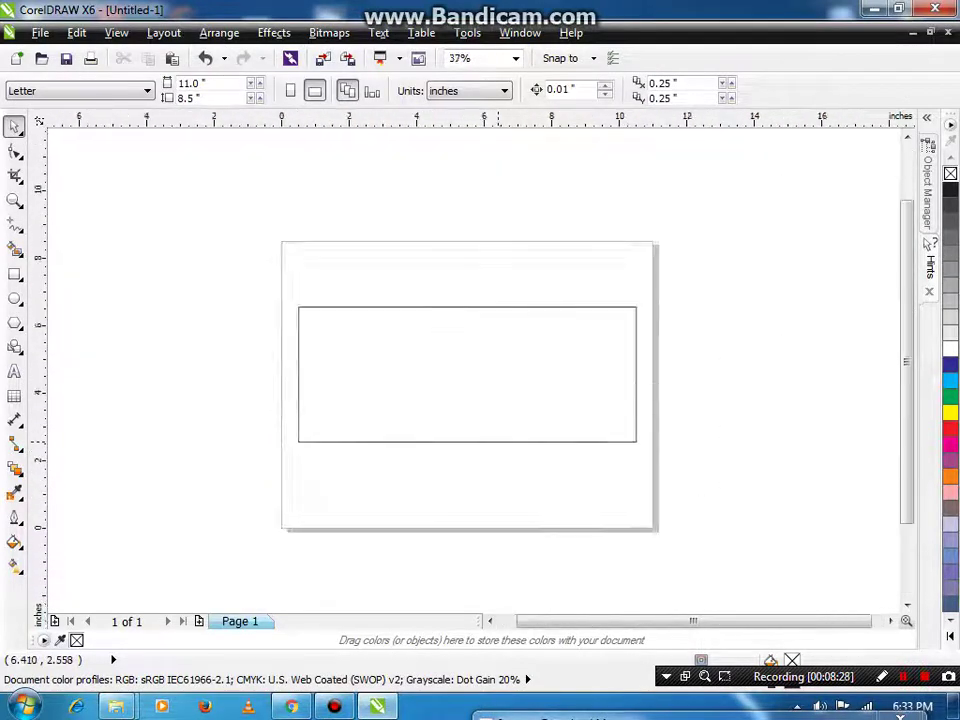
{"action": "scroll", "coordinate": [504, 422], "scroll_direction": "down", "scroll_amount": 1}
{"action": "scroll", "coordinate": [505, 423], "scroll_direction": "up", "scroll_amount": 2}
{"action": "scroll", "coordinate": [506, 445], "scroll_direction": "down", "scroll_amount": 3}
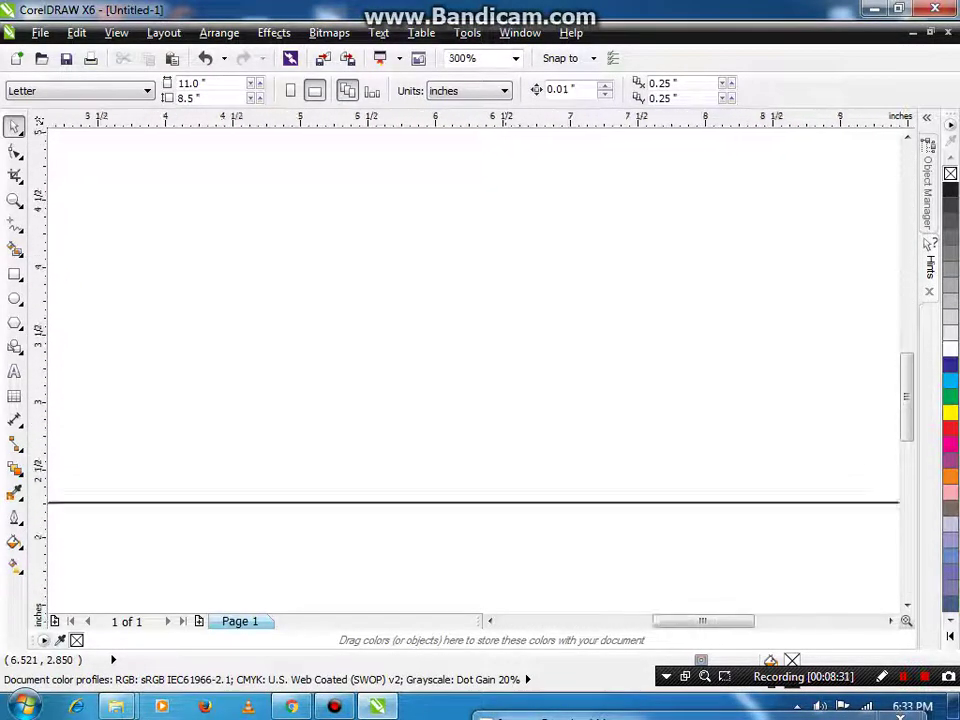
Make a reduced copy of the rectangle, about 2.6 by 1.04 inches, in its upper-left corner
{"action": "left_click", "coordinate": [386, 346]}
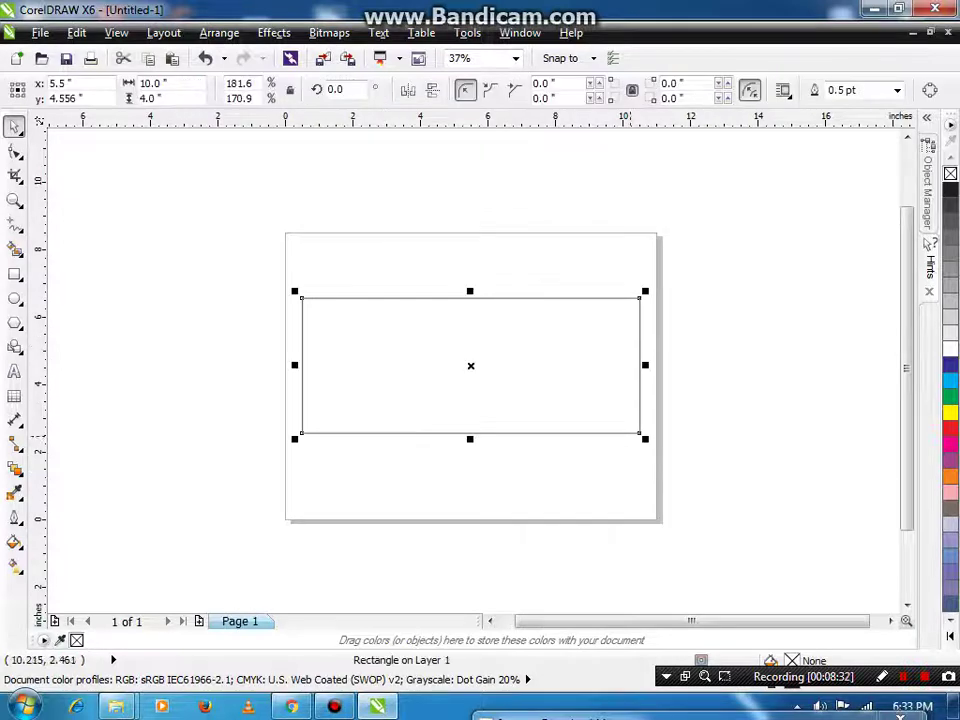
{"action": "left_click_drag", "start_coordinate": [645, 439], "coordinate": [396, 338]}
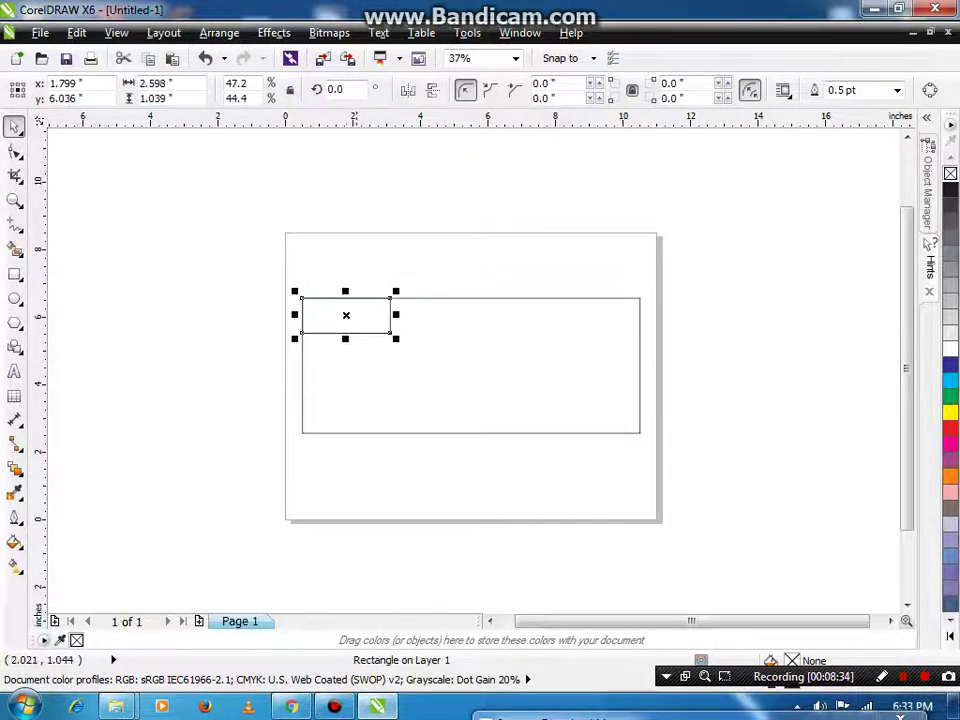
{"action": "left_click", "coordinate": [353, 484]}
{"action": "left_click", "coordinate": [334, 316]}
{"action": "left_click", "coordinate": [376, 455]}
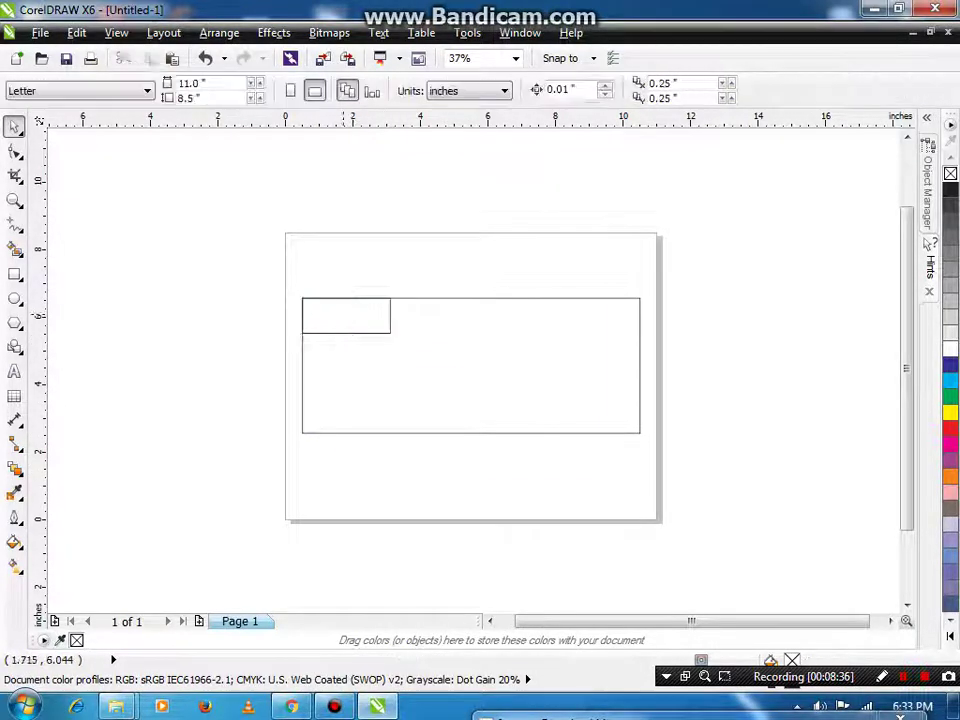
{"action": "left_click", "coordinate": [343, 318]}
{"action": "left_click", "coordinate": [435, 478]}
Shift the small rectangle slightly inward from the large rectangle's corner and practise marquee-selecting both rectangles
{"action": "scroll", "coordinate": [495, 466], "scroll_direction": "up", "scroll_amount": 4}
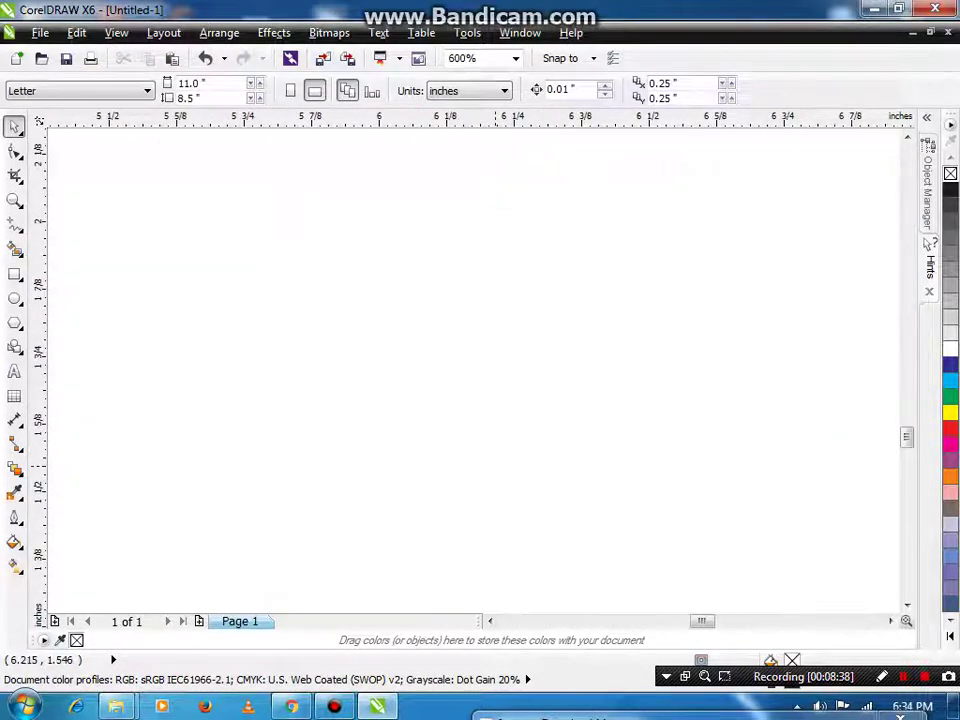
{"action": "scroll", "coordinate": [495, 466], "scroll_direction": "down", "scroll_amount": 3}
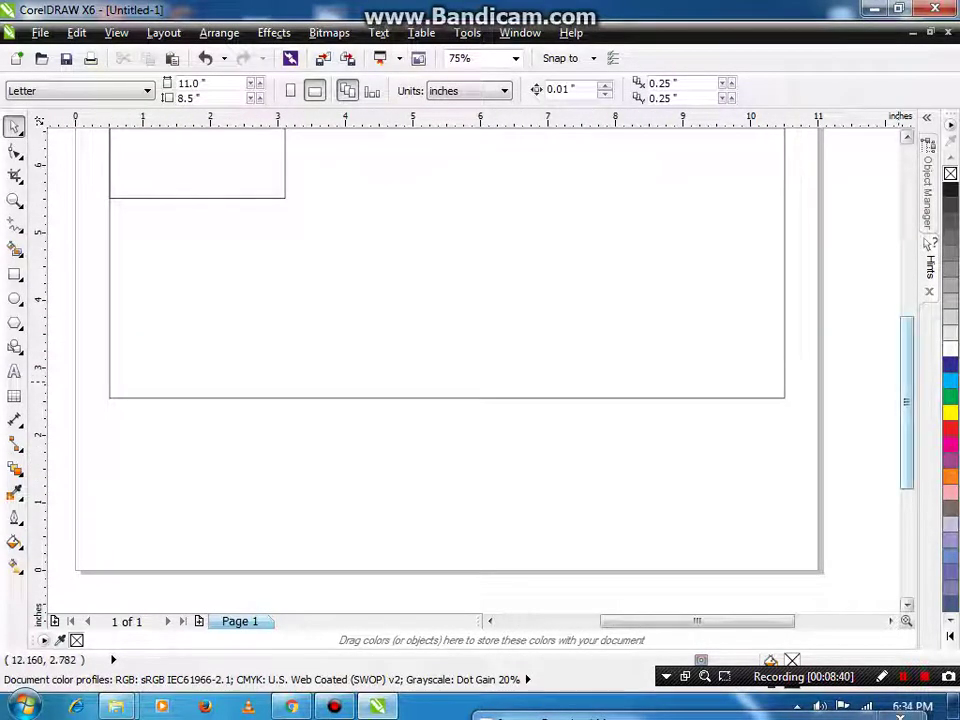
{"action": "left_click_drag", "start_coordinate": [906, 384], "coordinate": [906, 349]}
{"action": "left_click_drag", "start_coordinate": [681, 621], "coordinate": [667, 621]}
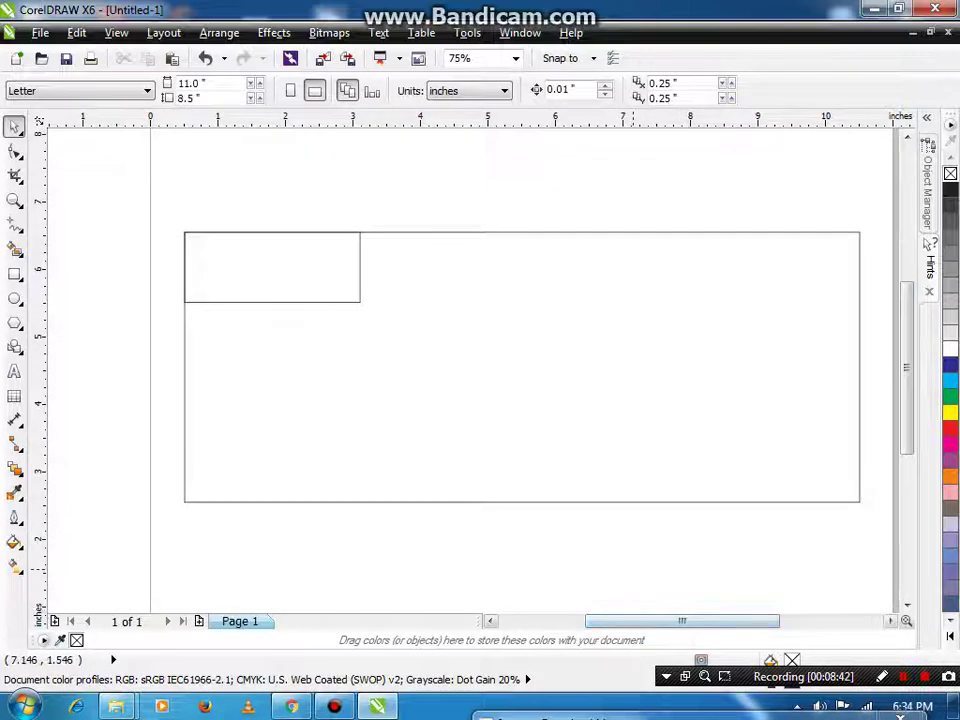
{"action": "scroll", "coordinate": [623, 543], "scroll_direction": "down", "scroll_amount": 2}
{"action": "left_click_drag", "start_coordinate": [472, 425], "coordinate": [806, 551]}
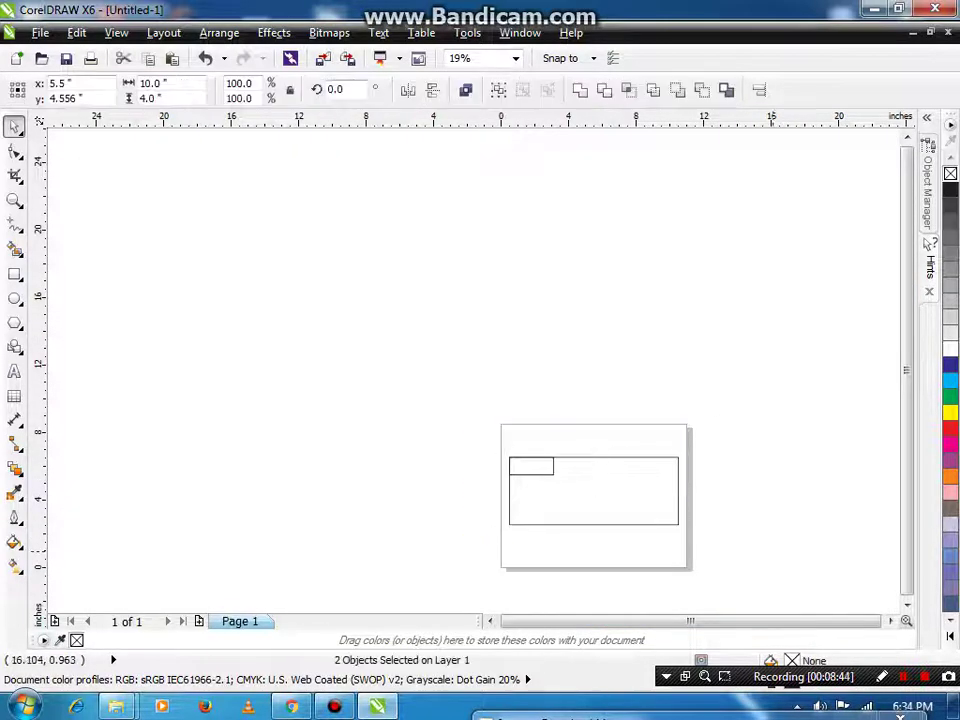
{"action": "left_click", "coordinate": [806, 551]}
{"action": "left_click_drag", "start_coordinate": [545, 470], "coordinate": [553, 472]}
{"action": "left_click", "coordinate": [580, 437]}
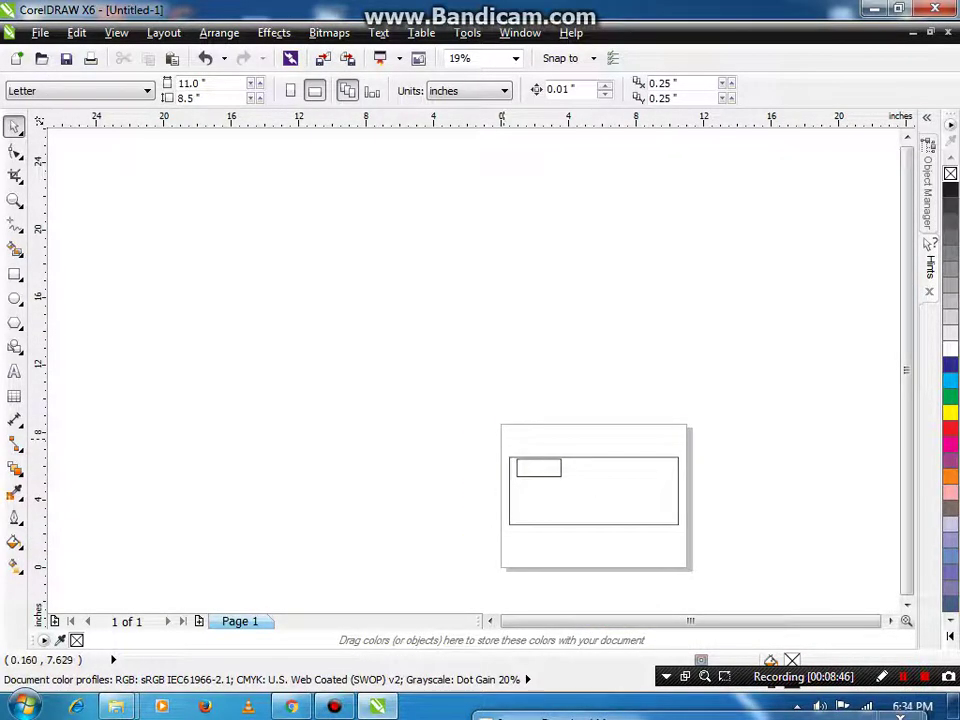
{"action": "left_click_drag", "start_coordinate": [489, 434], "coordinate": [764, 552]}
{"action": "left_click", "coordinate": [625, 516]}
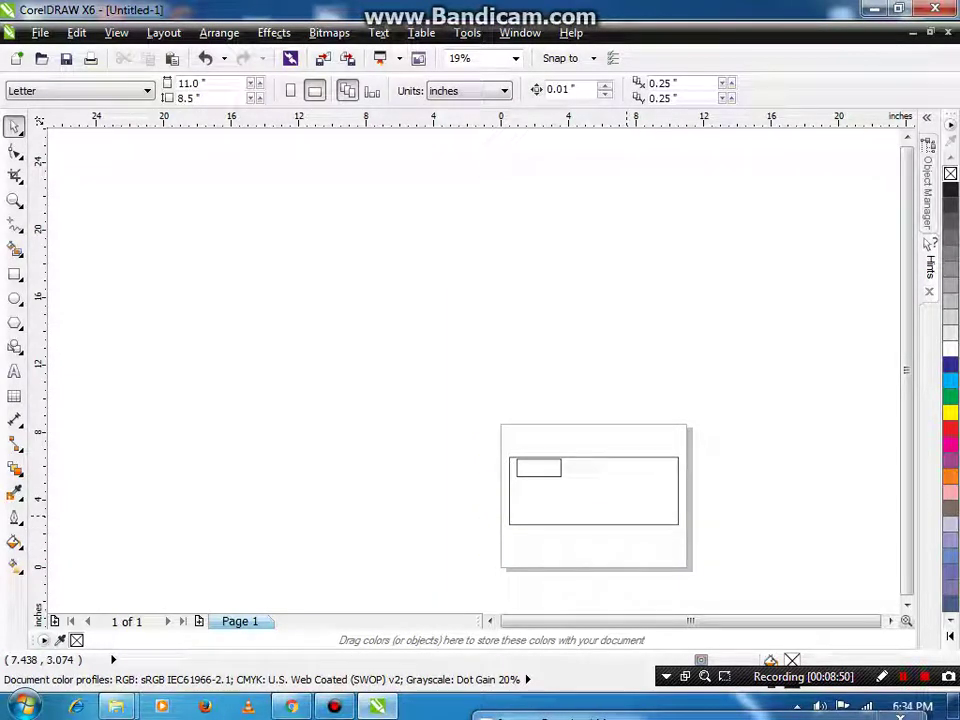
Magnify the small rectangle with the Zoom tool, finishing with a zoom window drawn around it
{"action": "key", "text": "z"}
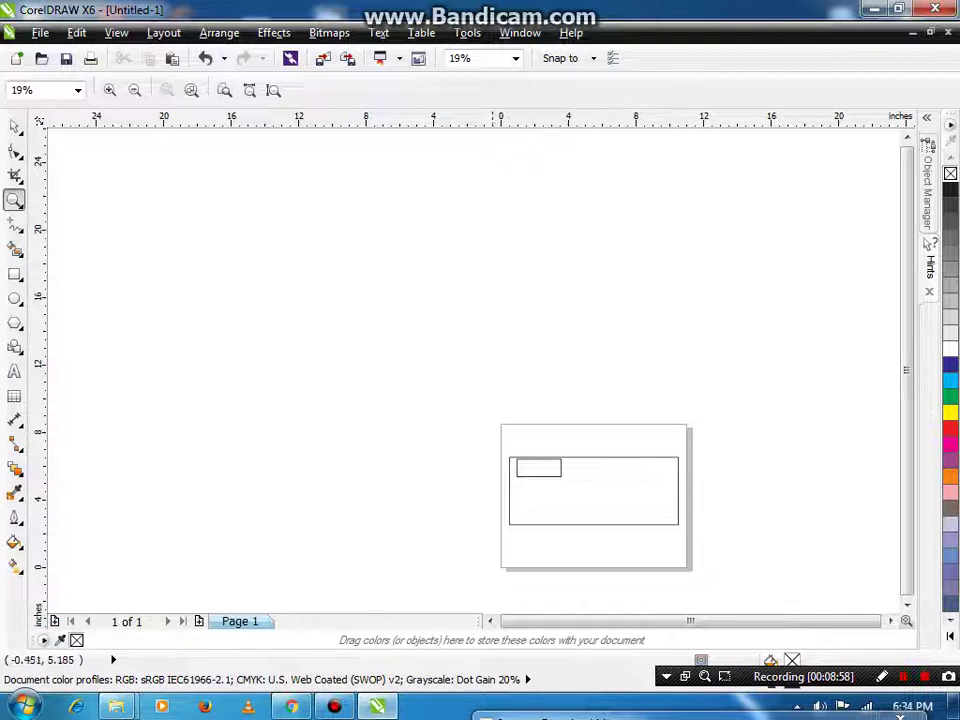
{"action": "left_click", "coordinate": [540, 468]}
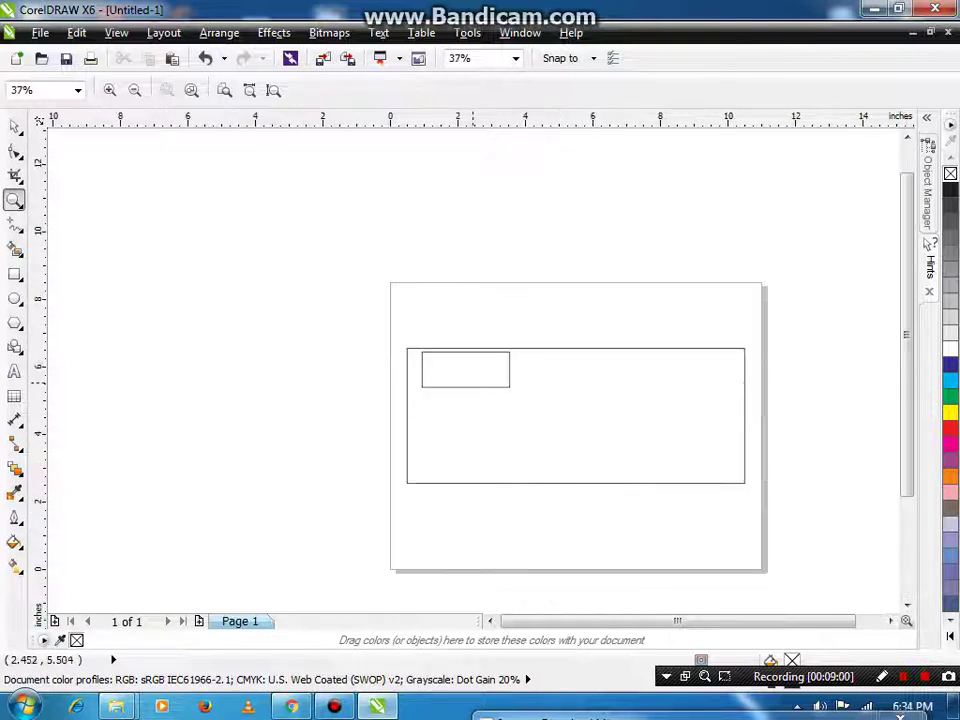
{"action": "left_click", "coordinate": [472, 375]}
{"action": "left_click_drag", "start_coordinate": [311, 279], "coordinate": [577, 412]}
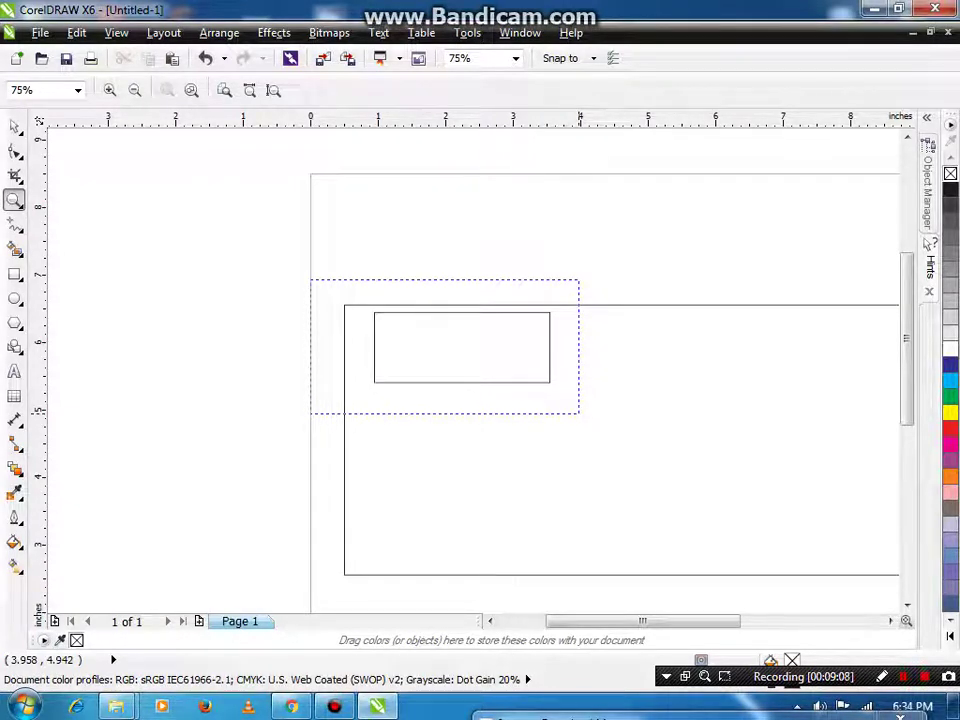
{"action": "left_click_drag", "start_coordinate": [578, 413], "coordinate": [580, 413]}
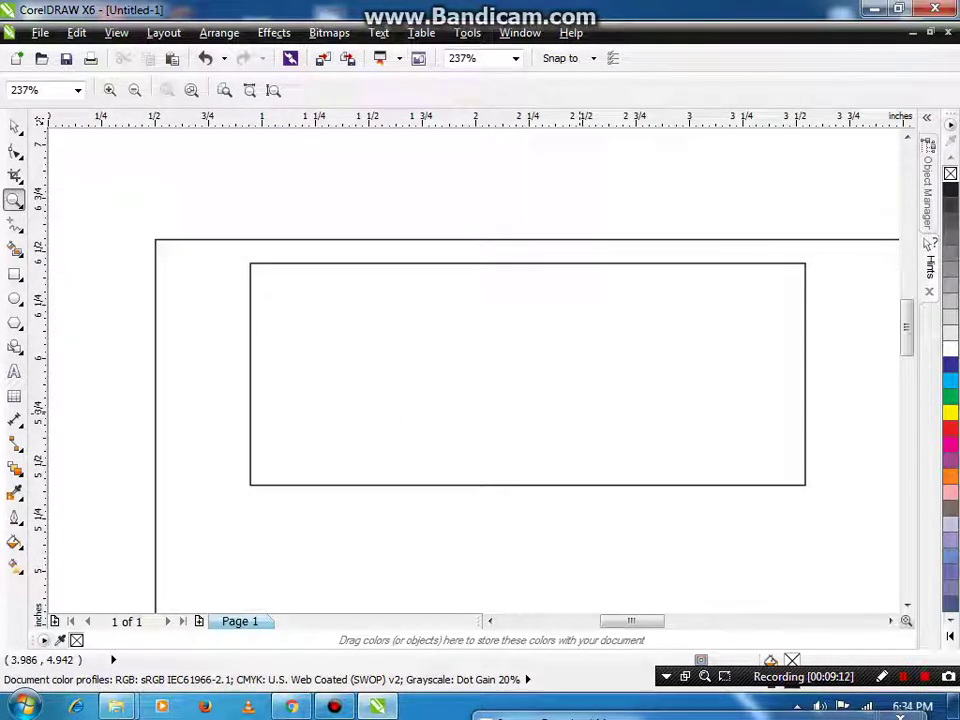
Zoom out two levels and fit all objects in the view
{"action": "key", "text": "F3"}
{"action": "key", "text": "F3"}
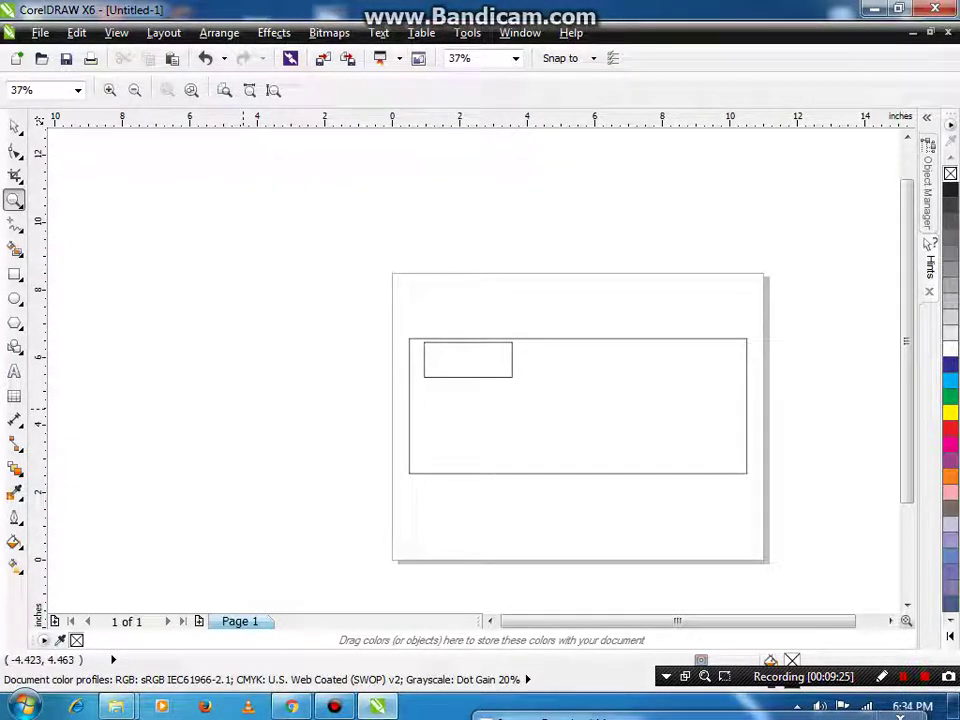
{"action": "key", "text": "F4"}
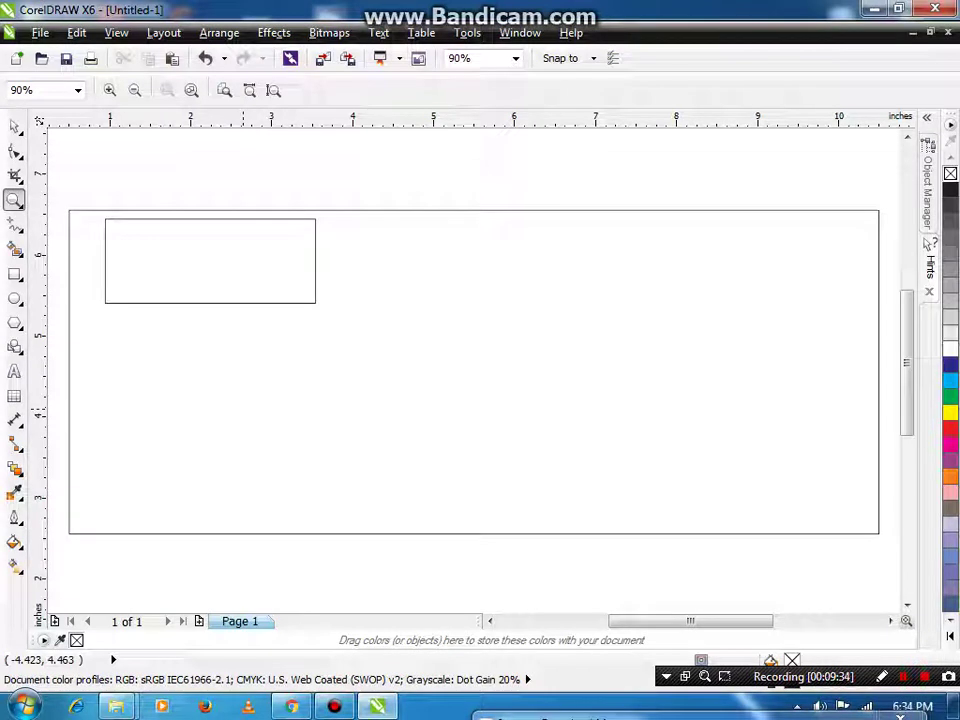
Delete the small rectangle inside the large one
{"action": "key", "text": "space"}
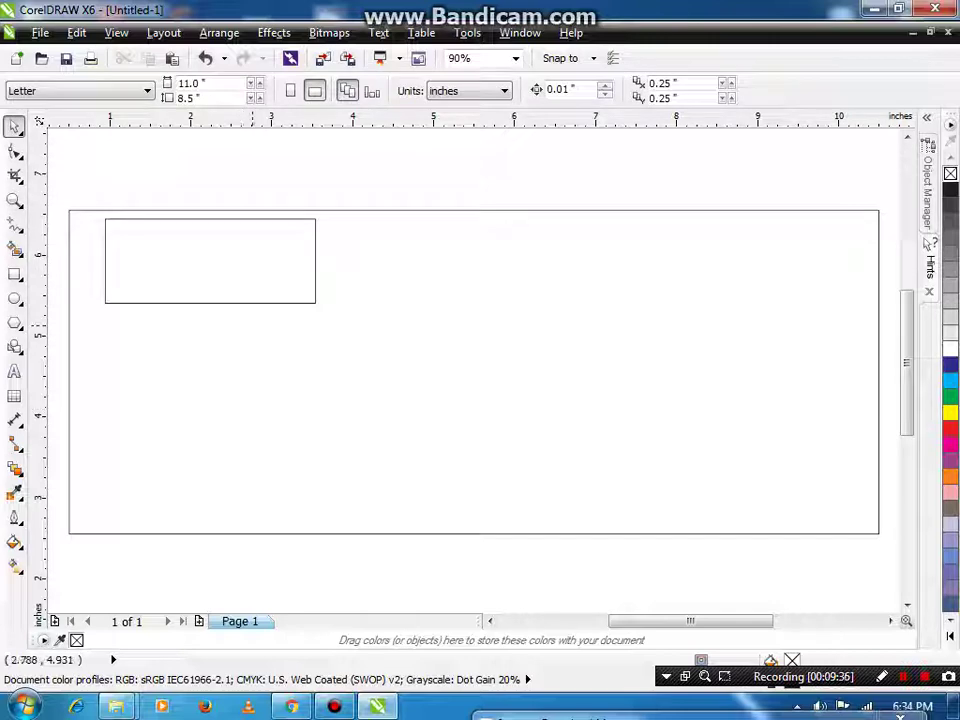
{"action": "left_click", "coordinate": [237, 283]}
{"action": "key", "text": "Delete"}
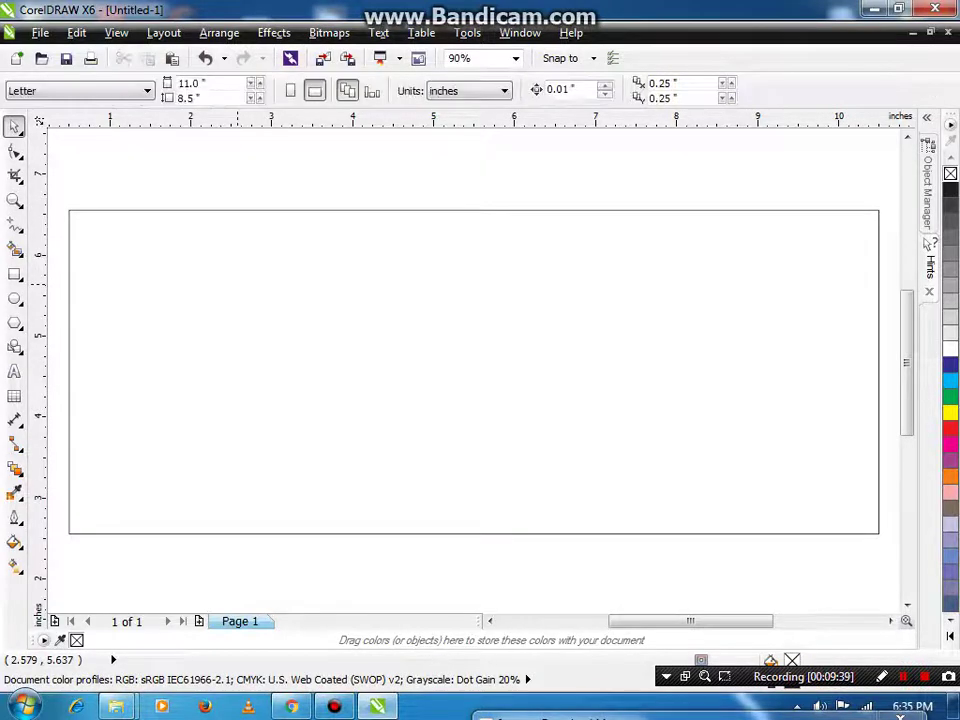
Alternately select and deselect the large rectangle, with the whole page in view
{"action": "left_click", "coordinate": [237, 284]}
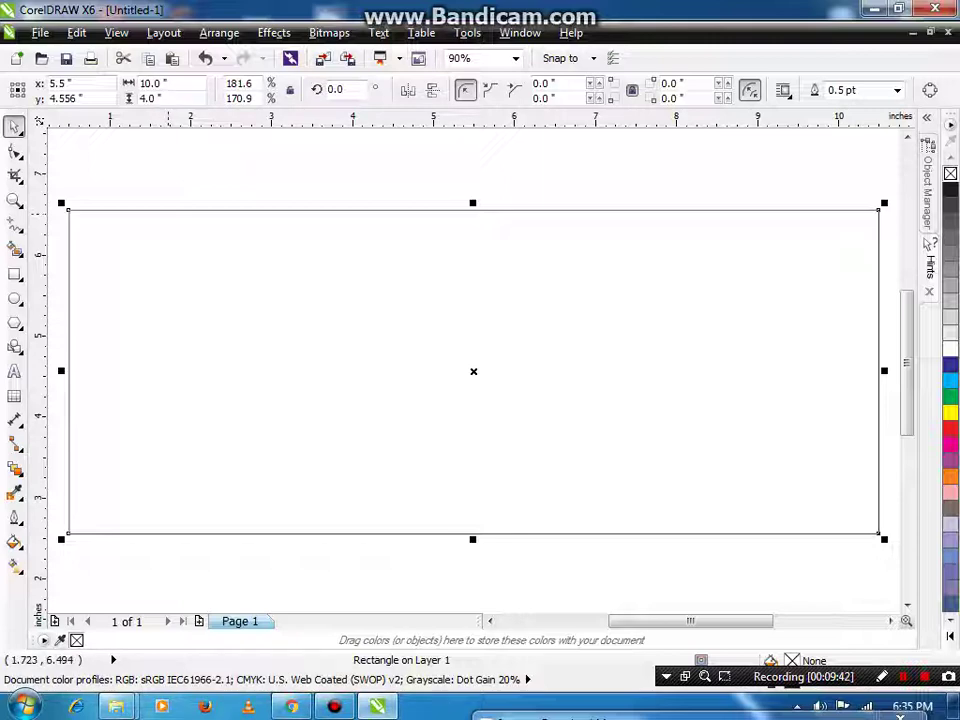
{"action": "scroll", "coordinate": [183, 246], "scroll_direction": "down", "scroll_amount": 2}
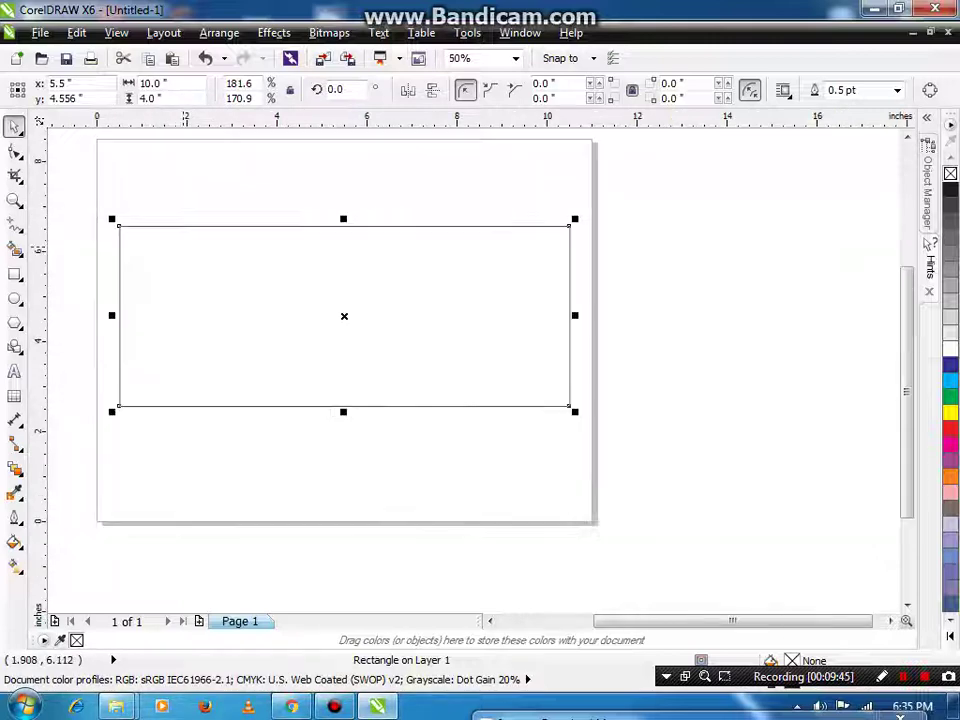
{"action": "left_click", "coordinate": [205, 203]}
{"action": "left_click", "coordinate": [195, 265]}
{"action": "left_click", "coordinate": [211, 205]}
{"action": "left_click", "coordinate": [187, 270]}
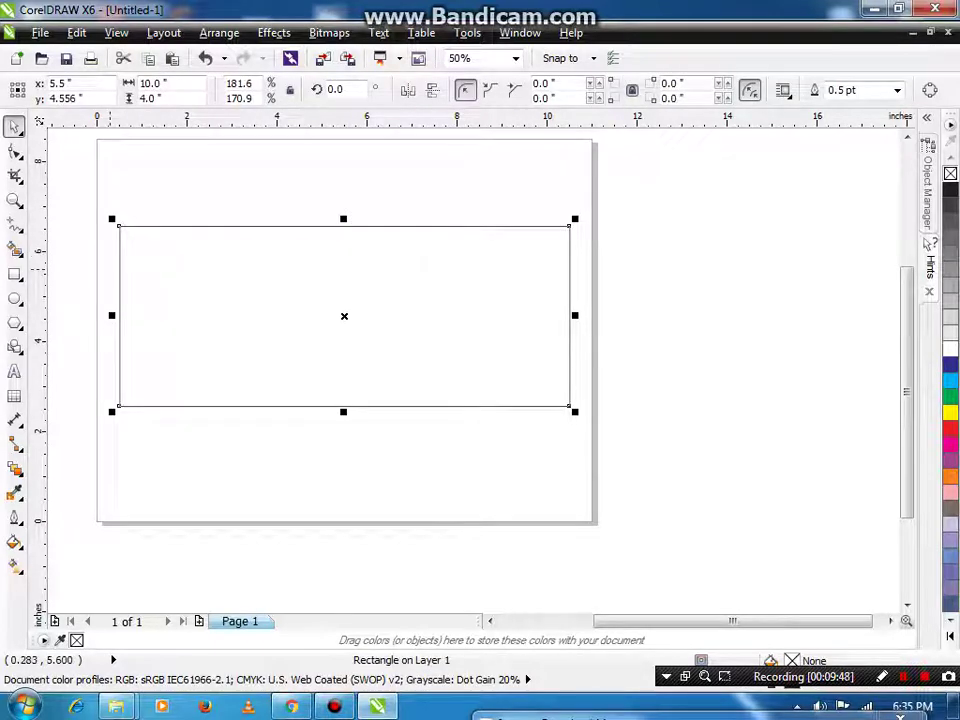
Place a copy of the rectangle in the empty area to the right of the page
{"action": "key", "text": "F4"}
{"action": "scroll", "coordinate": [110, 269], "scroll_direction": "down", "scroll_amount": 5}
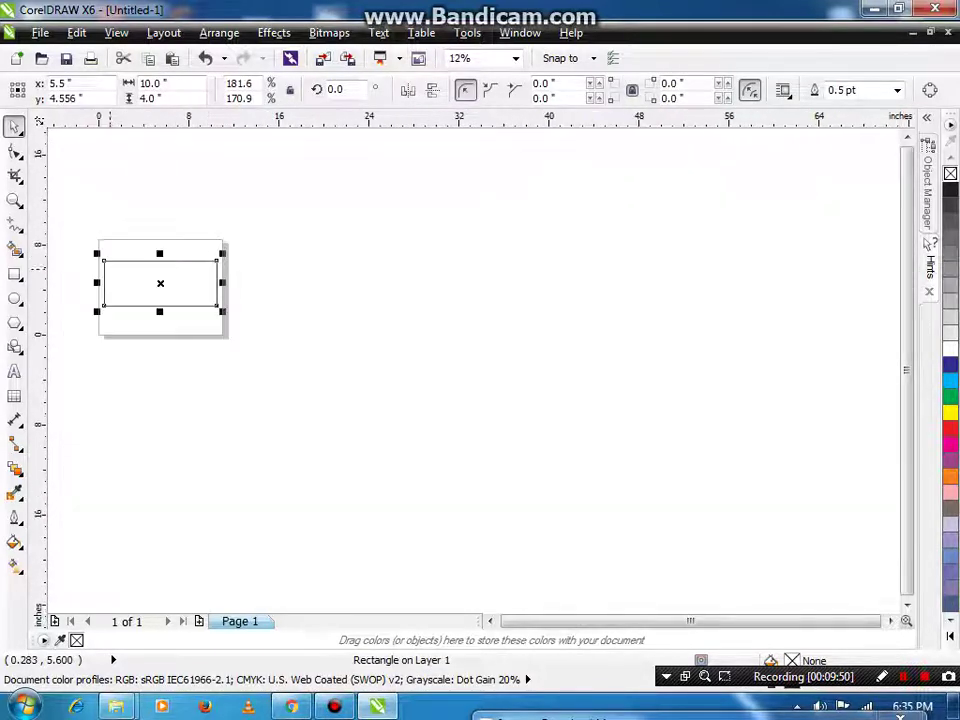
{"action": "left_click", "coordinate": [164, 413]}
{"action": "left_click_drag", "start_coordinate": [139, 296], "coordinate": [332, 312]}
{"action": "right_click", "coordinate": [332, 312]}
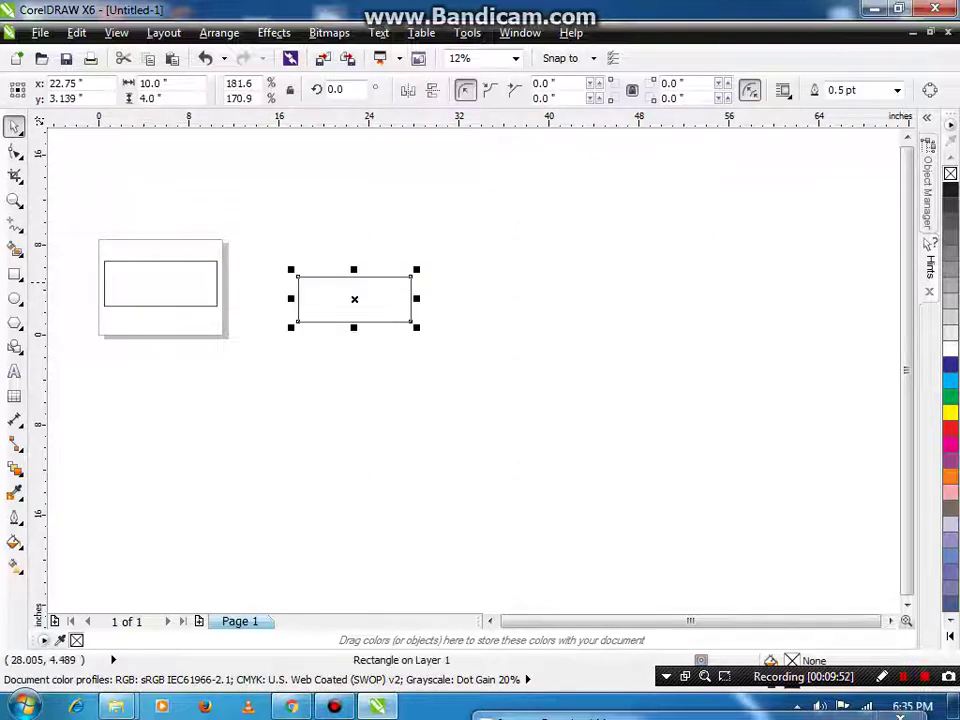
Shrink the copied rectangle, duplicate it once above and once below-left, and reselect the original rectangle on the page
{"action": "left_click_drag", "start_coordinate": [415, 271], "coordinate": [268, 372]}
{"action": "right_click", "coordinate": [321, 260]}
{"action": "right_click", "coordinate": [268, 372]}
{"action": "left_click", "coordinate": [228, 296]}
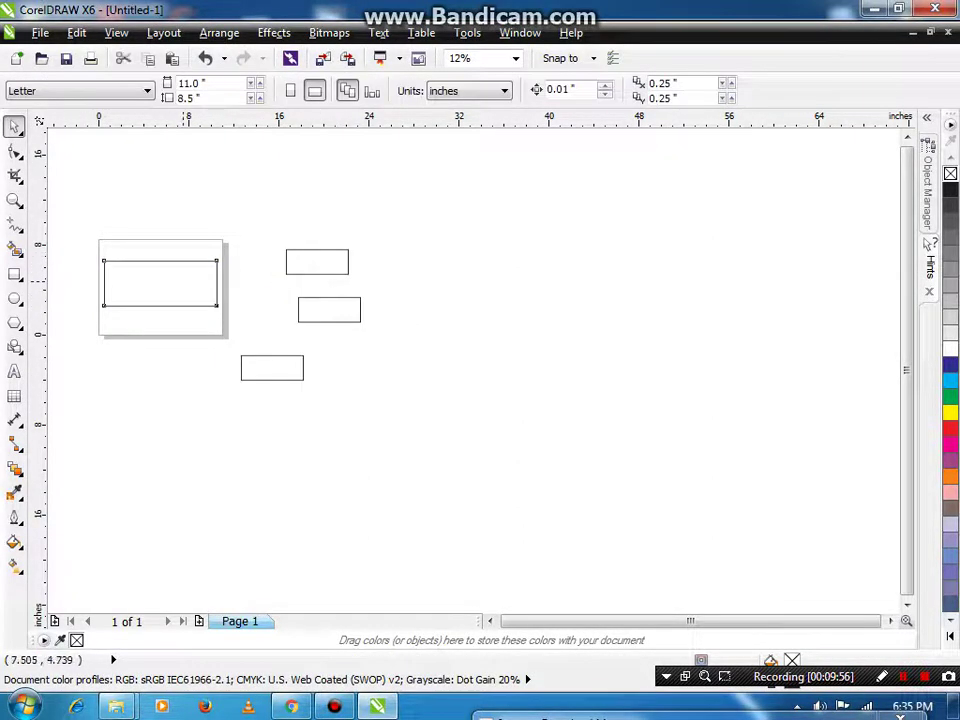
{"action": "left_click", "coordinate": [186, 306]}
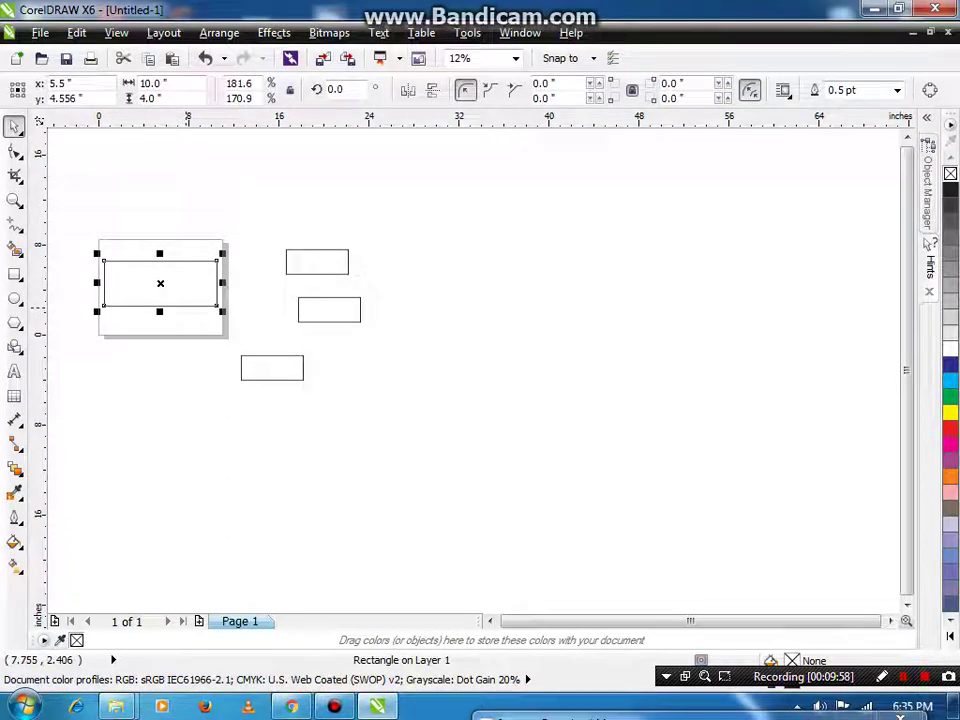